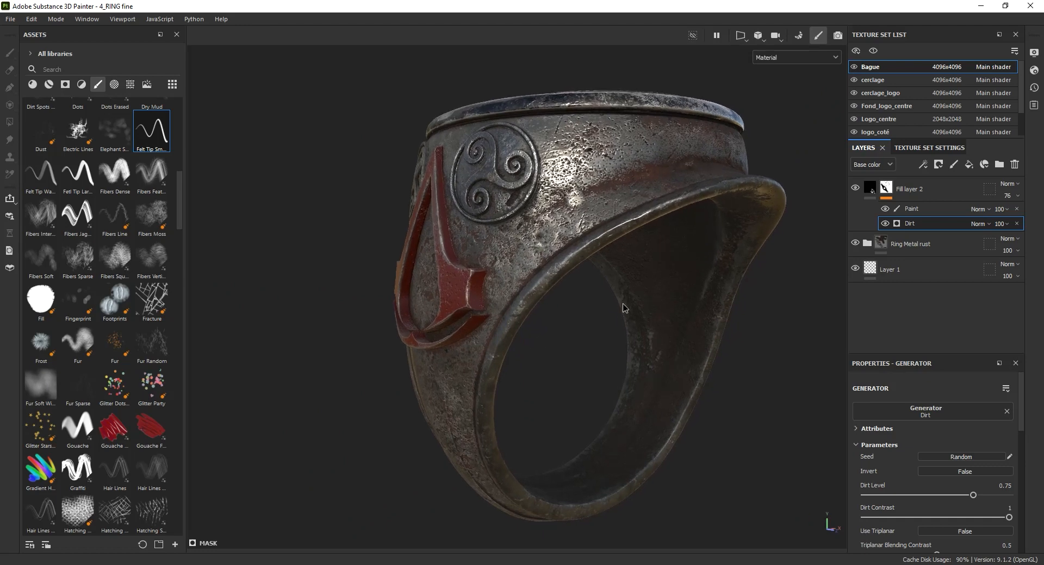
Compare the ring with and without Fill layer 2, leaving that layer hidden.
click(856, 189)
click(855, 189)
click(855, 189)
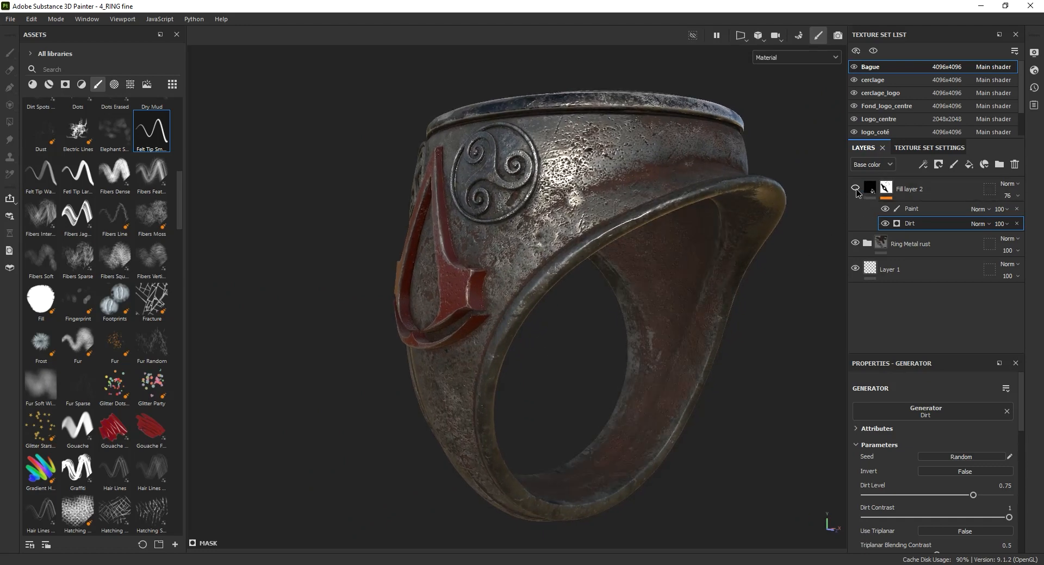
click(855, 190)
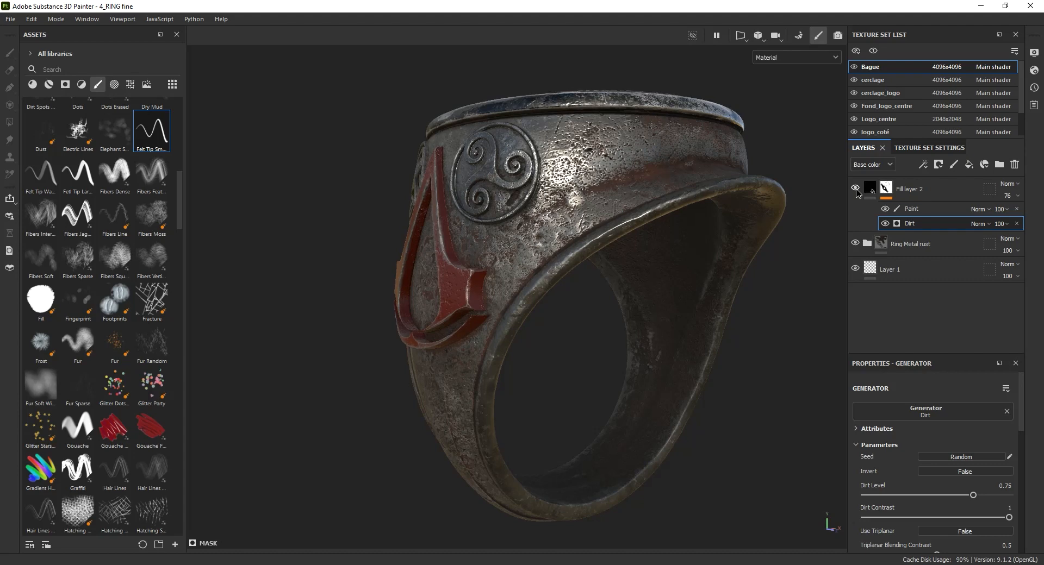
click(856, 189)
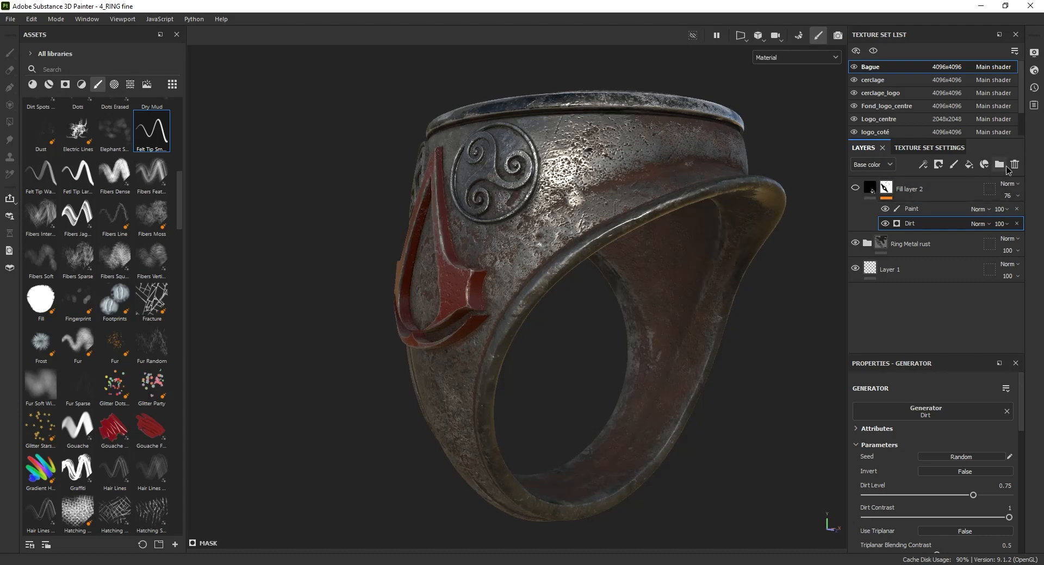
Add a fill layer above Fill layer 2 and set its base color to black (000000).
click(969, 164)
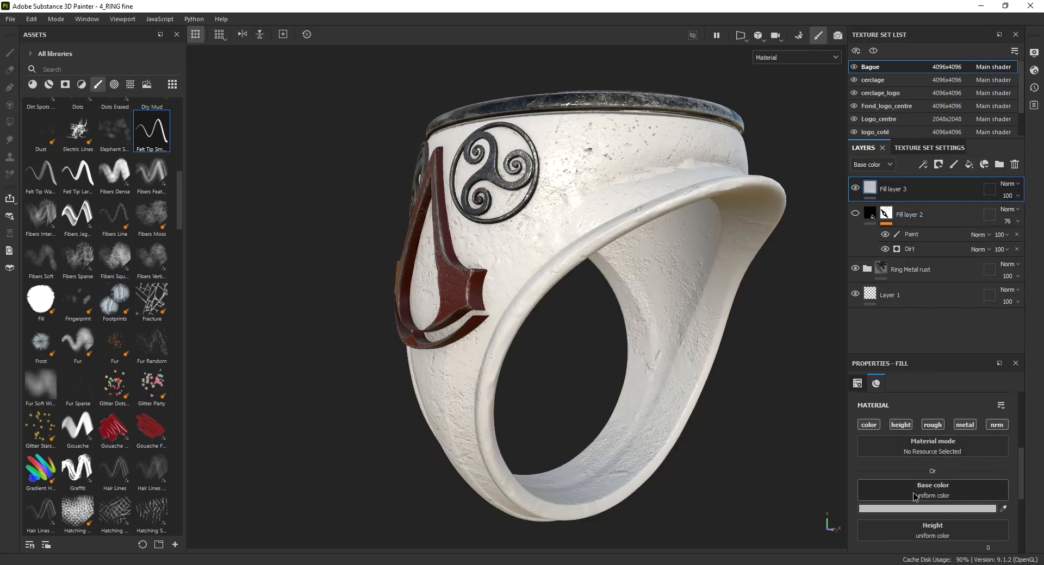
click(902, 511)
drag(794, 404, 889, 523)
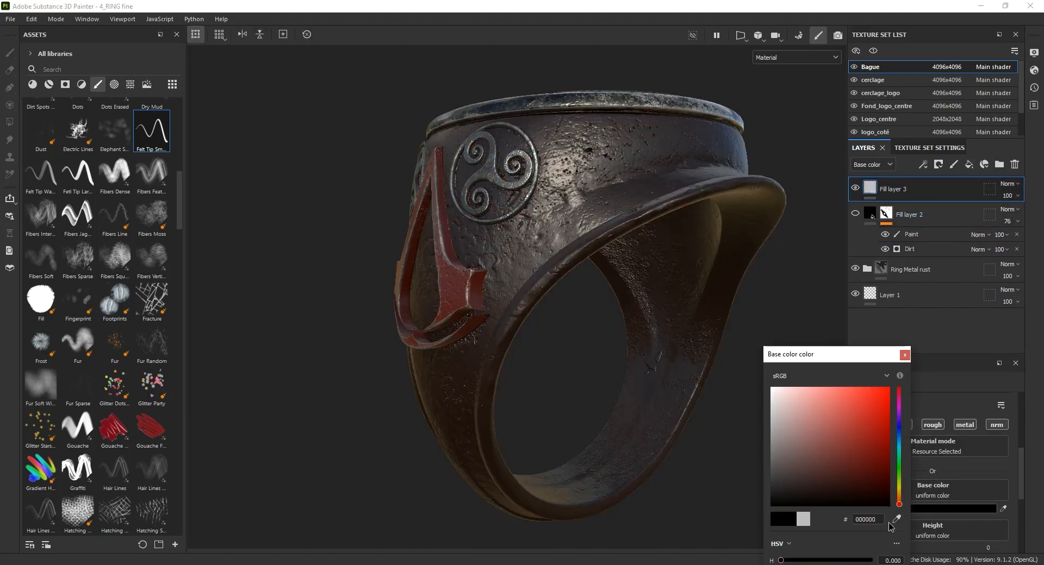
alt+middle_drag(731, 216, 695, 205)
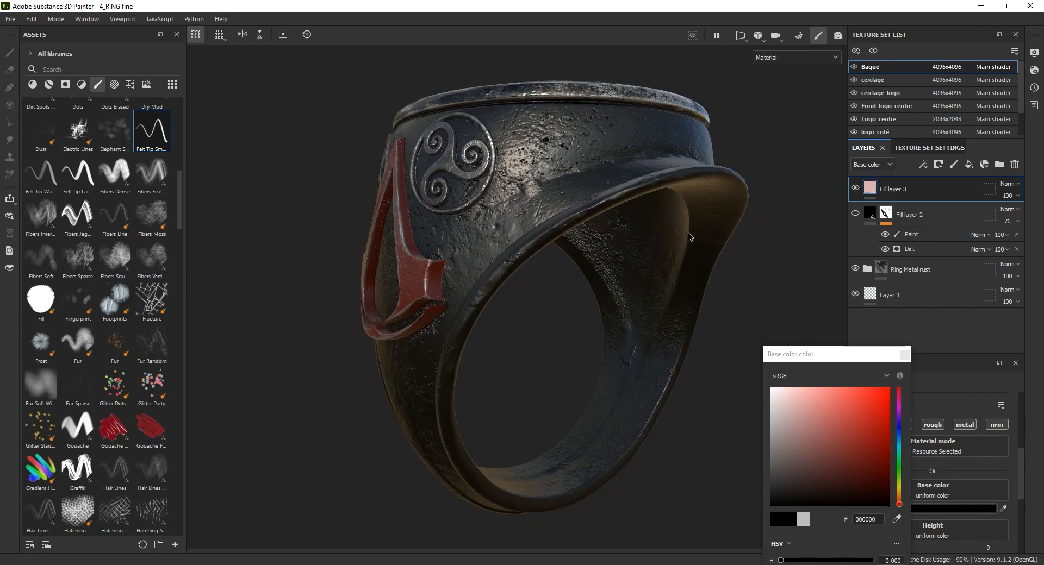
click(905, 357)
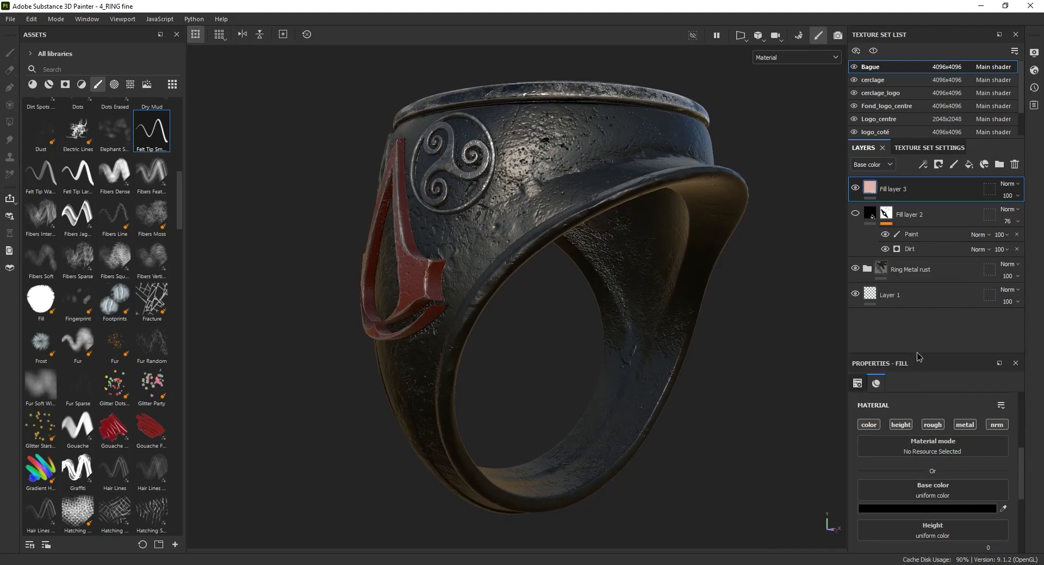
Add a black mask to Fill layer 3 and apply a Dirt generator to the mask.
right_click(870, 190)
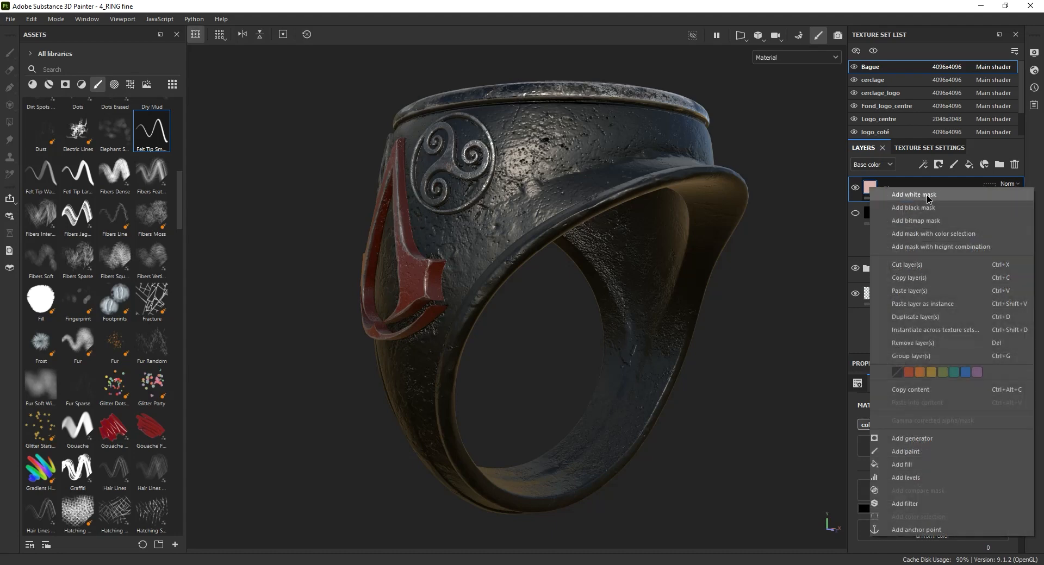
click(936, 210)
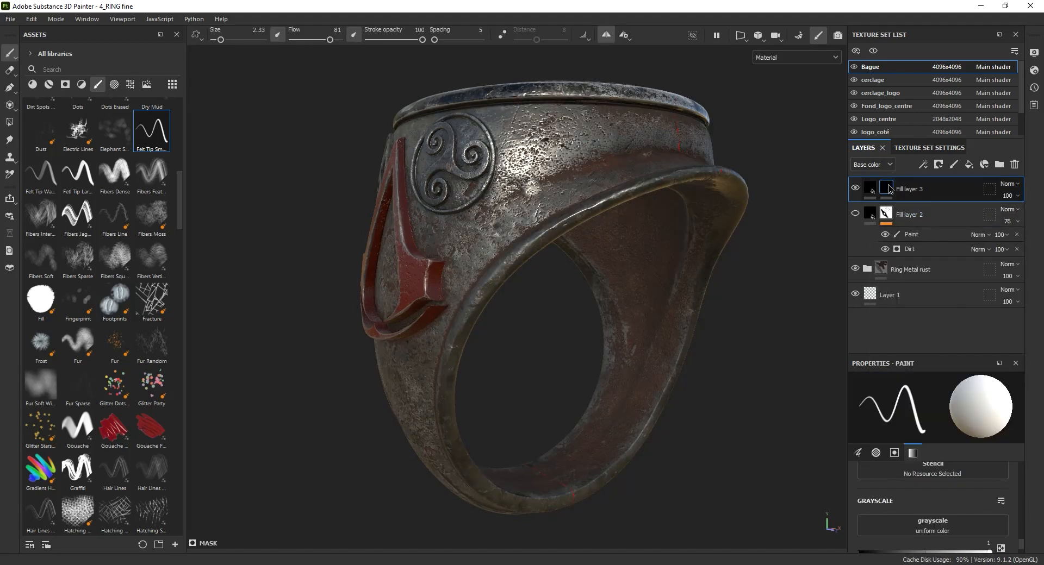
right_click(890, 189)
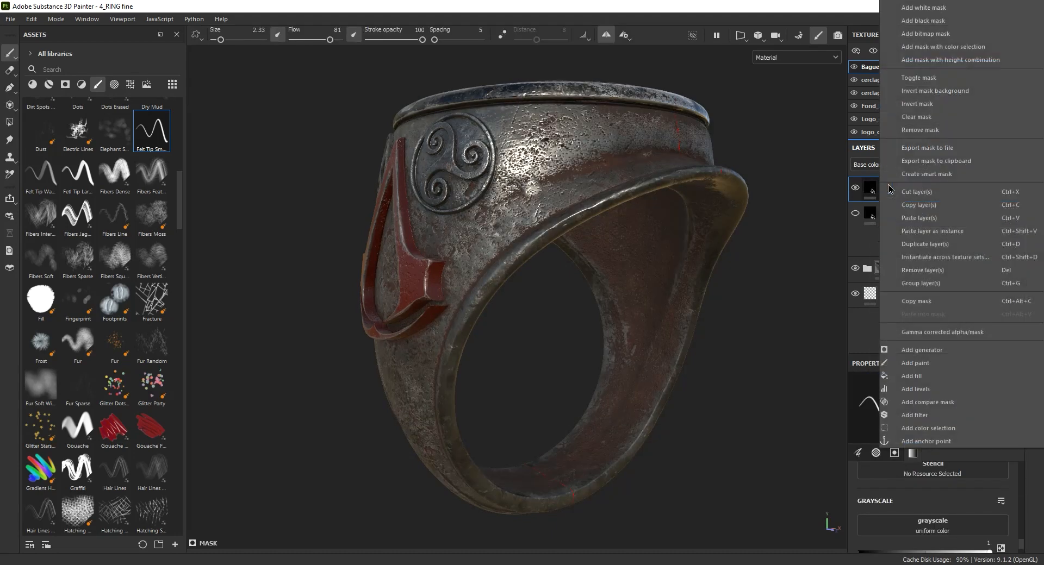
click(935, 353)
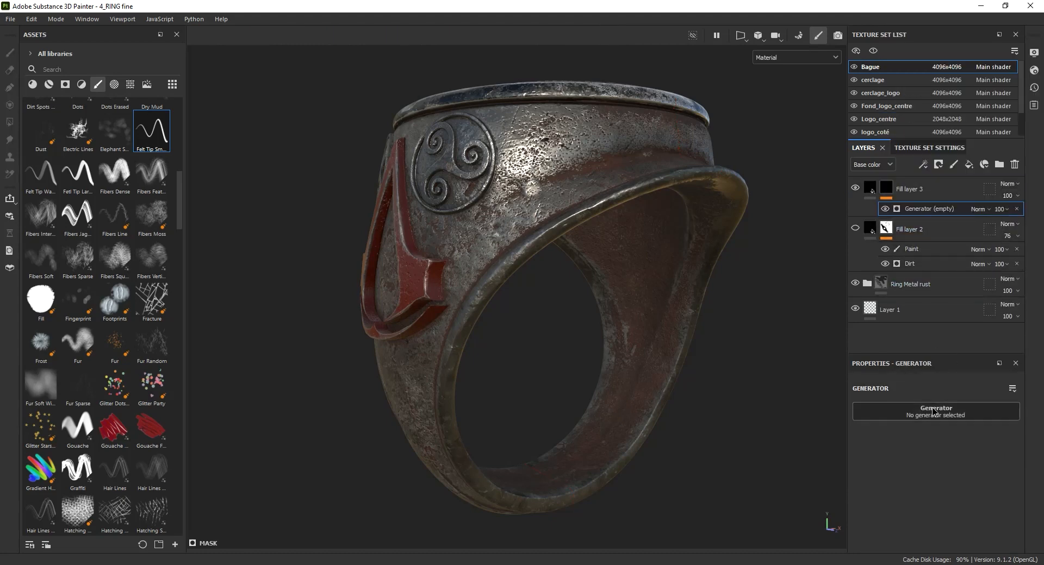
click(932, 413)
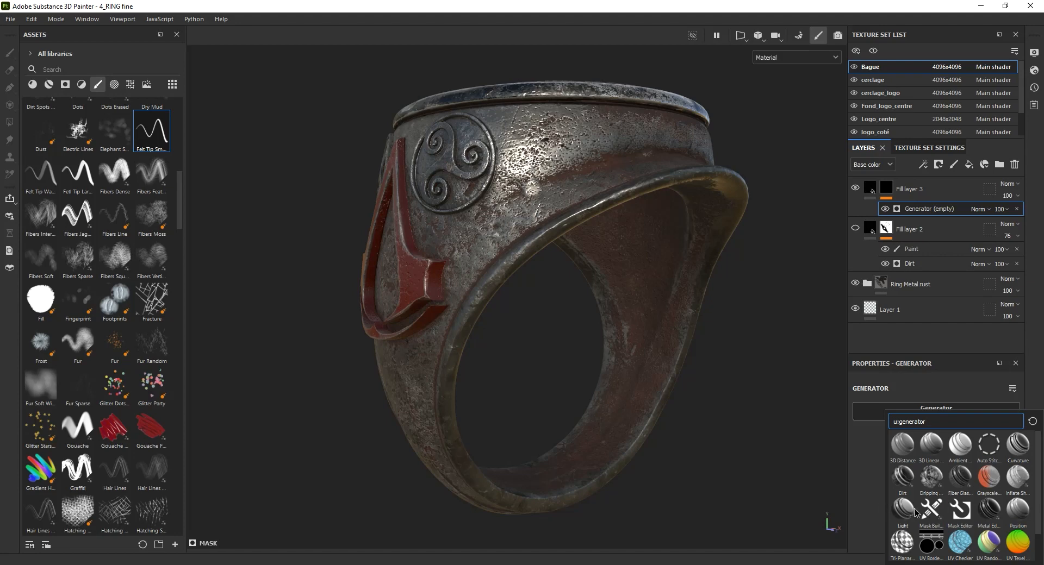
mouse_move(909, 512)
click(903, 477)
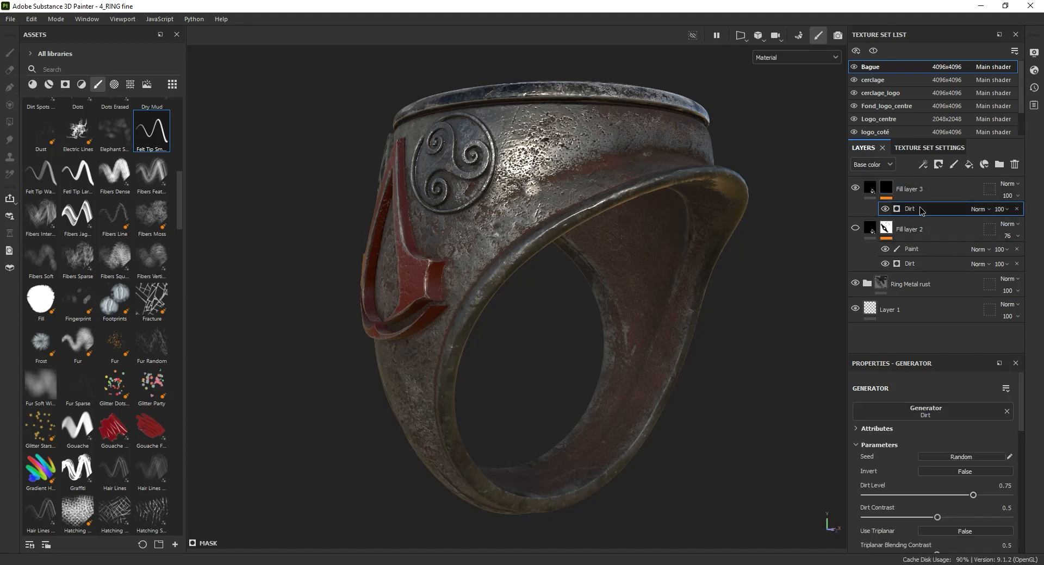
Display Fill layer 3's mask on its own and examine the dirt distribution around the ring.
scroll(788, 332, up, 2)
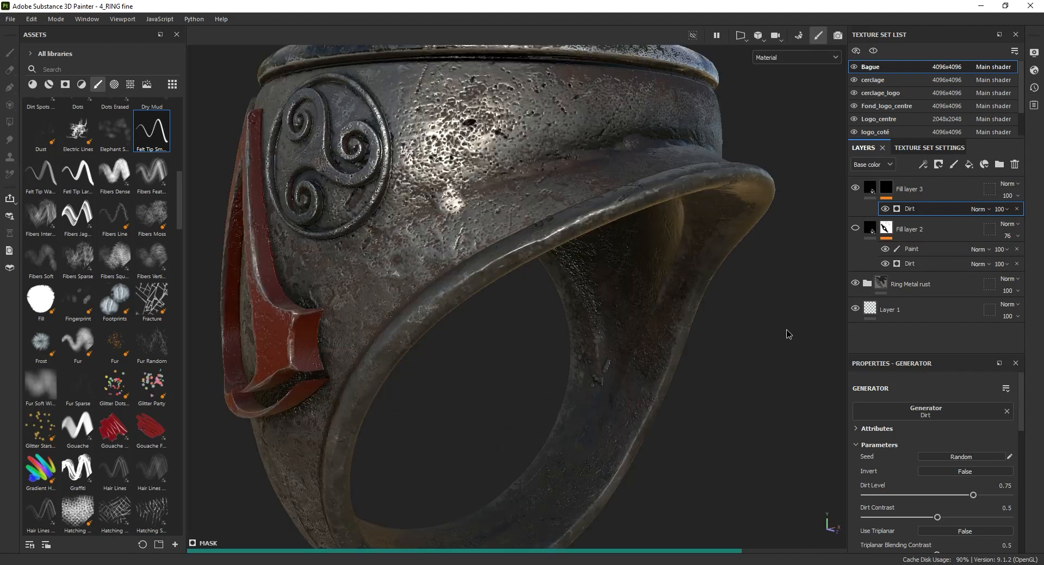
alt+drag(720, 350, 729, 328)
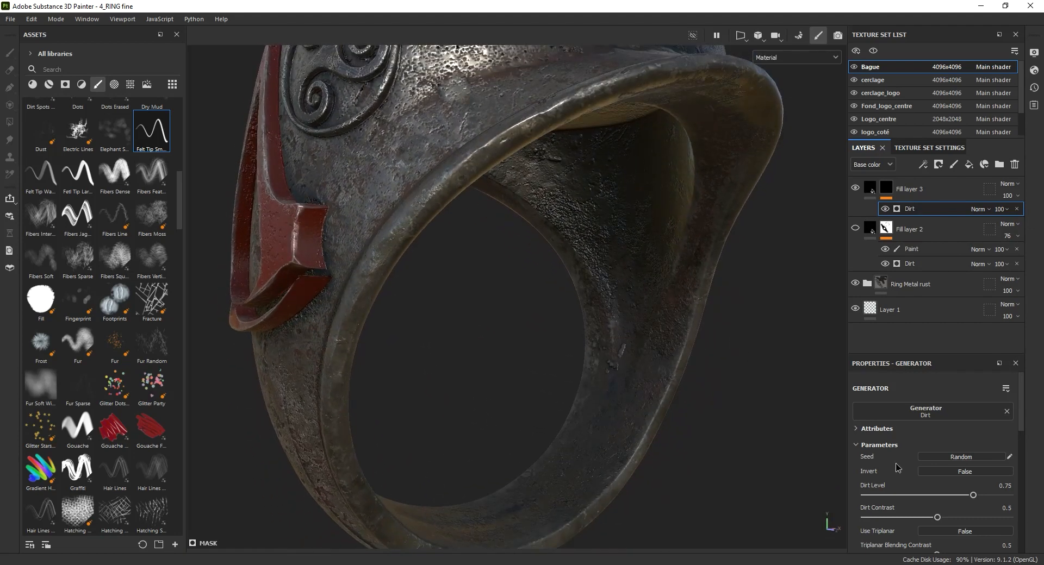
alt+click(887, 189)
alt+drag(674, 223, 690, 368)
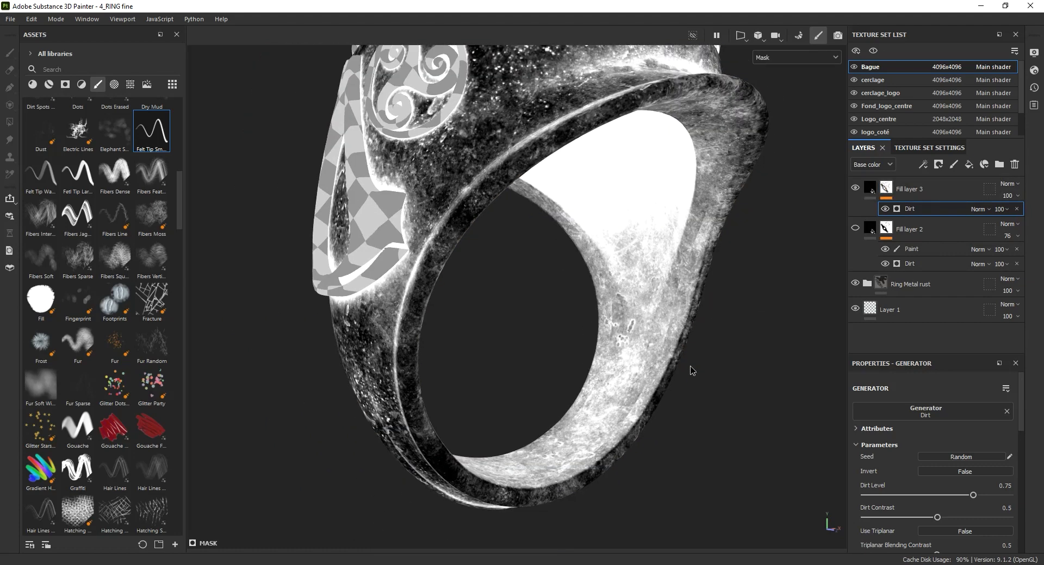
Set the Dirt generator's grunge amount to 0.31 and enable its Invert option.
scroll(958, 517, down, 1)
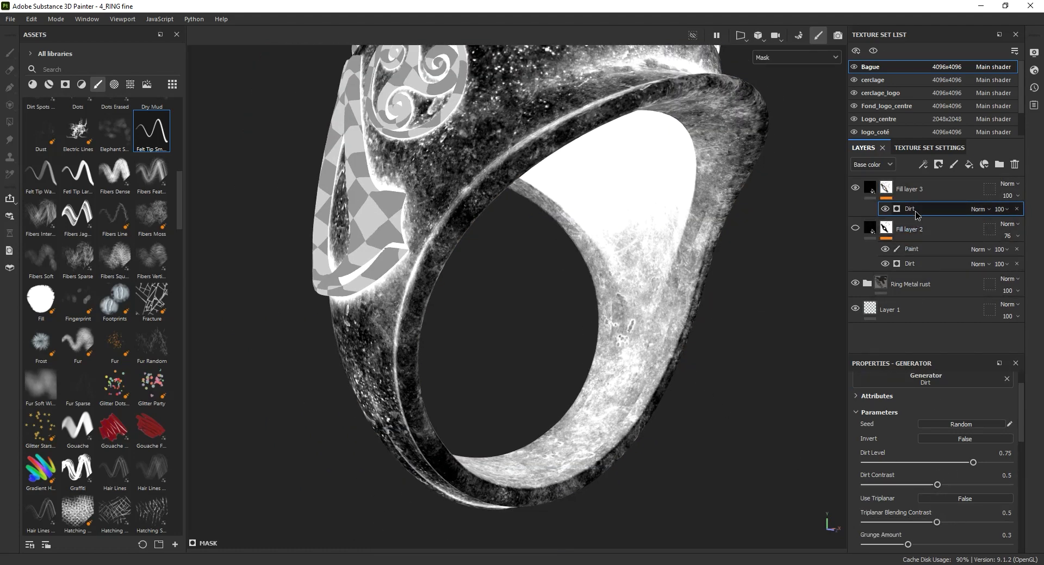
scroll(921, 521, down, 1)
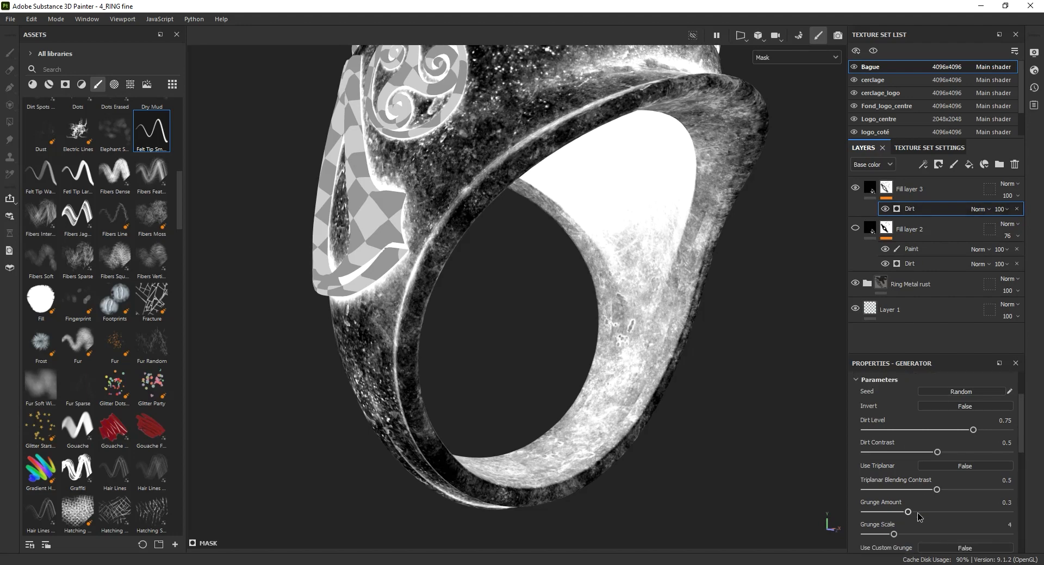
mouse_move(909, 515)
mouse_down()
mouse_move(949, 516)
mouse_move(912, 518)
mouse_up()
click(955, 408)
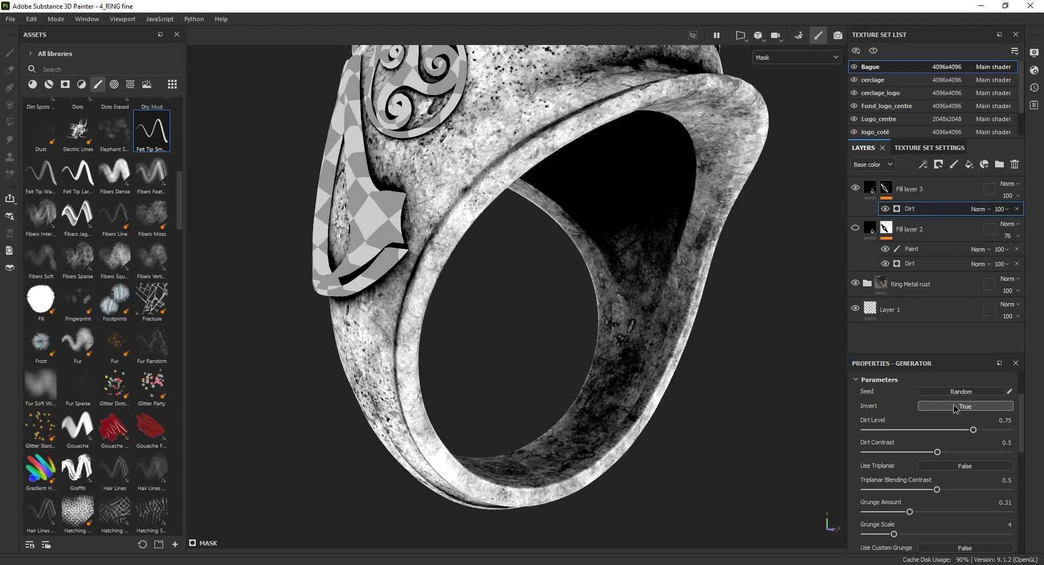
mouse_move(776, 447)
alt+mouse_down()
mouse_move(757, 448)
mouse_move(759, 436)
alt+mouse_up()
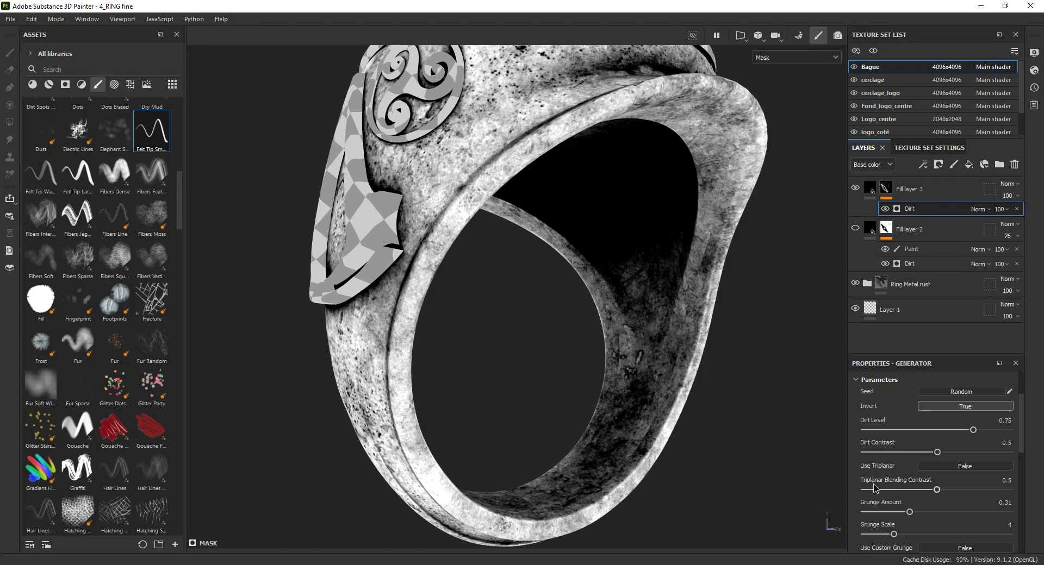
Set the Dirt generator's grunge amount to 0.47 and dirt contrast to 0.51, keeping grunge scale 4 and dirt level 0.75.
drag(894, 535, 896, 537)
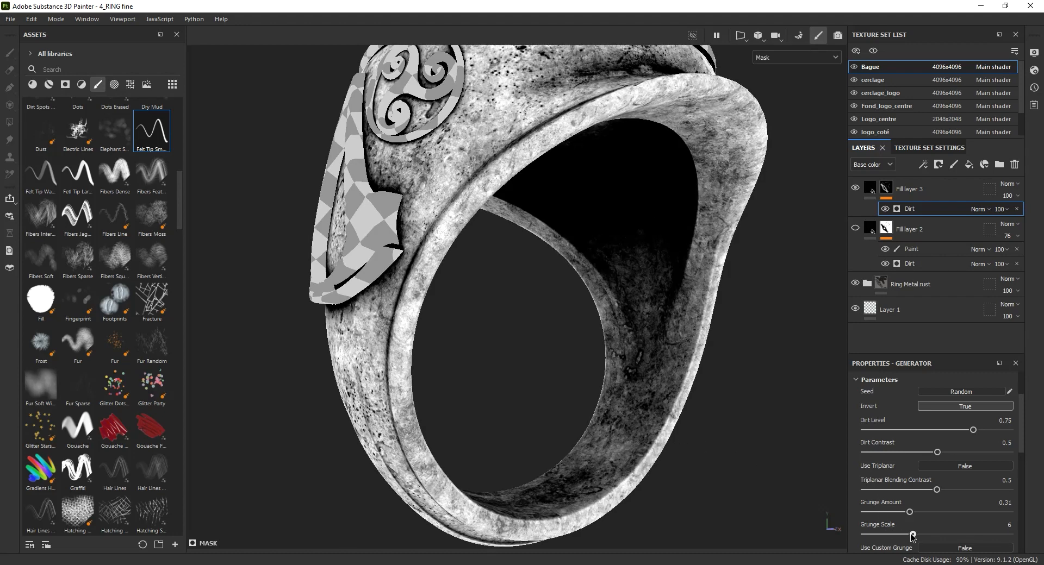
drag(909, 512, 933, 514)
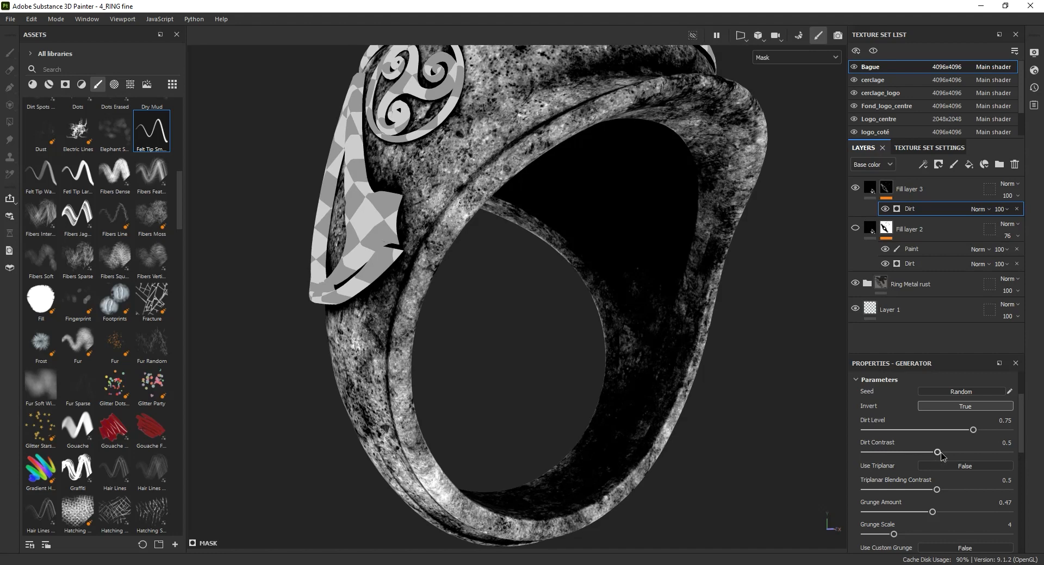
mouse_move(937, 454)
mouse_down()
mouse_move(885, 455)
mouse_move(938, 460)
mouse_up()
mouse_move(973, 432)
mouse_down()
mouse_move(946, 431)
mouse_move(973, 434)
mouse_up()
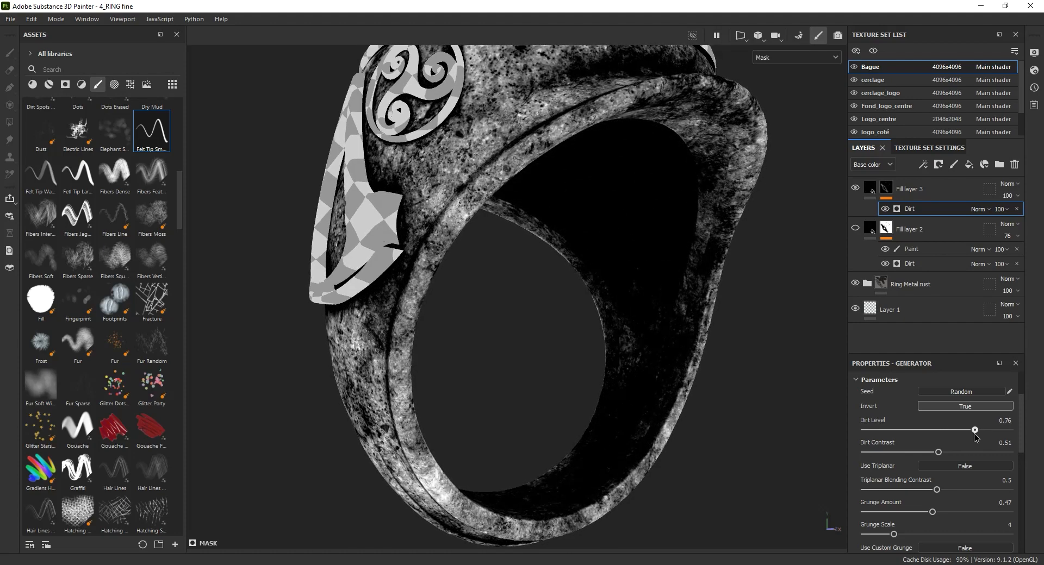
Set the Dirt generator's edges masking to 0.43.
scroll(900, 484, down, 2)
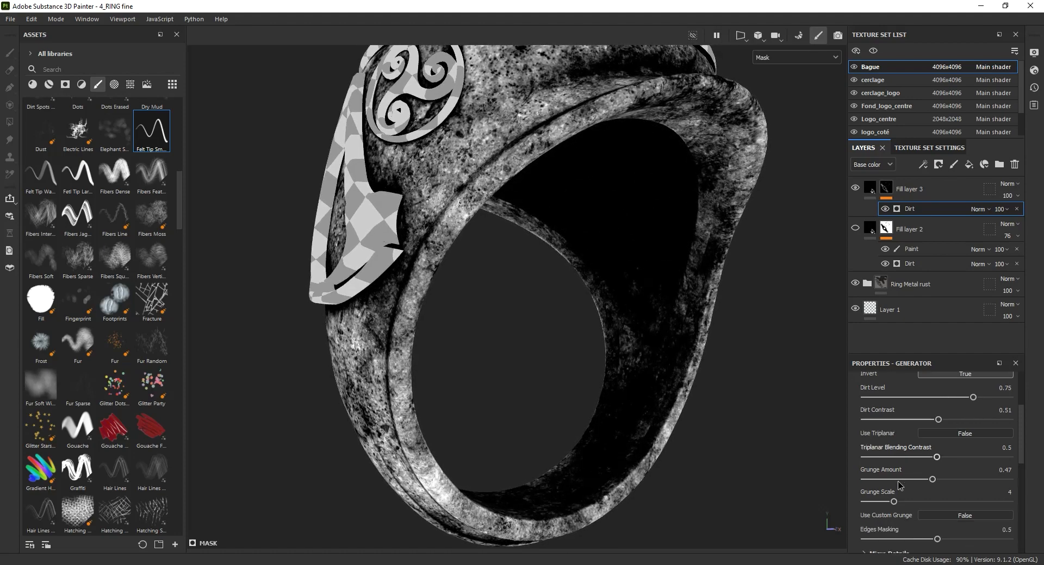
mouse_move(938, 507)
mouse_down()
mouse_move(971, 506)
mouse_move(927, 508)
mouse_up()
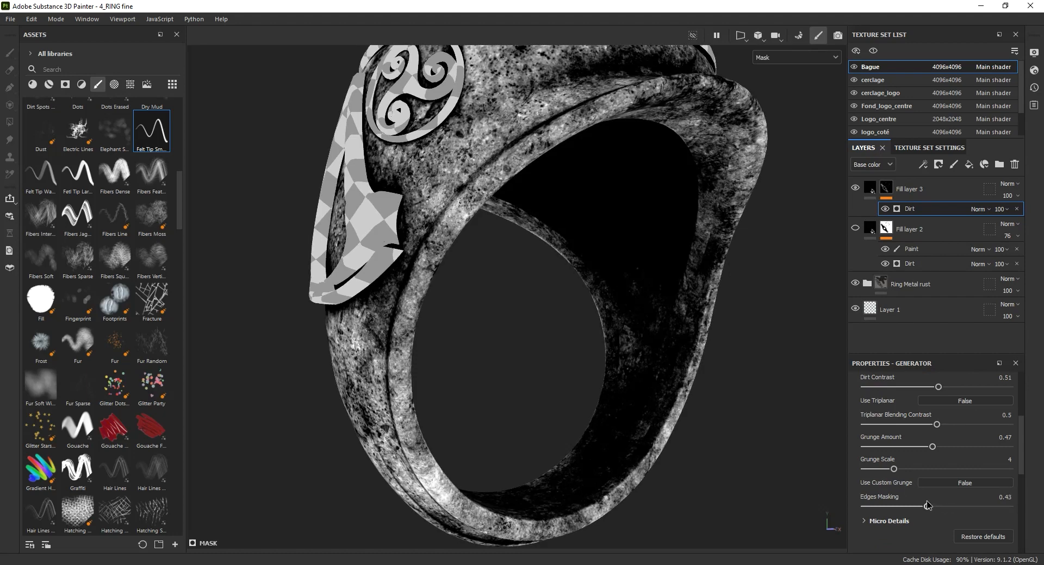
scroll(927, 500, up, 2)
scroll(927, 500, up, 1)
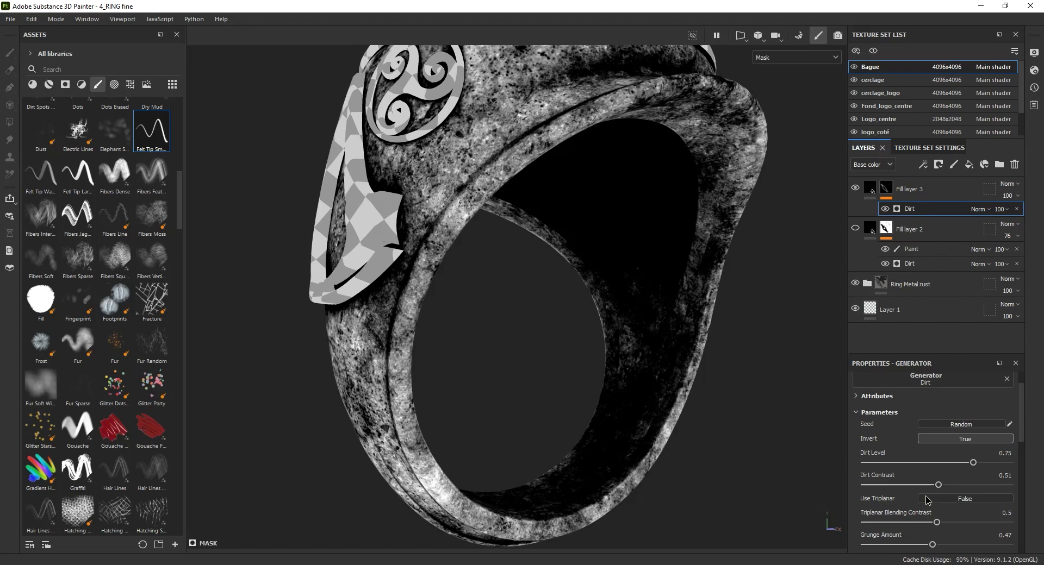
alt+drag(779, 381, 769, 410)
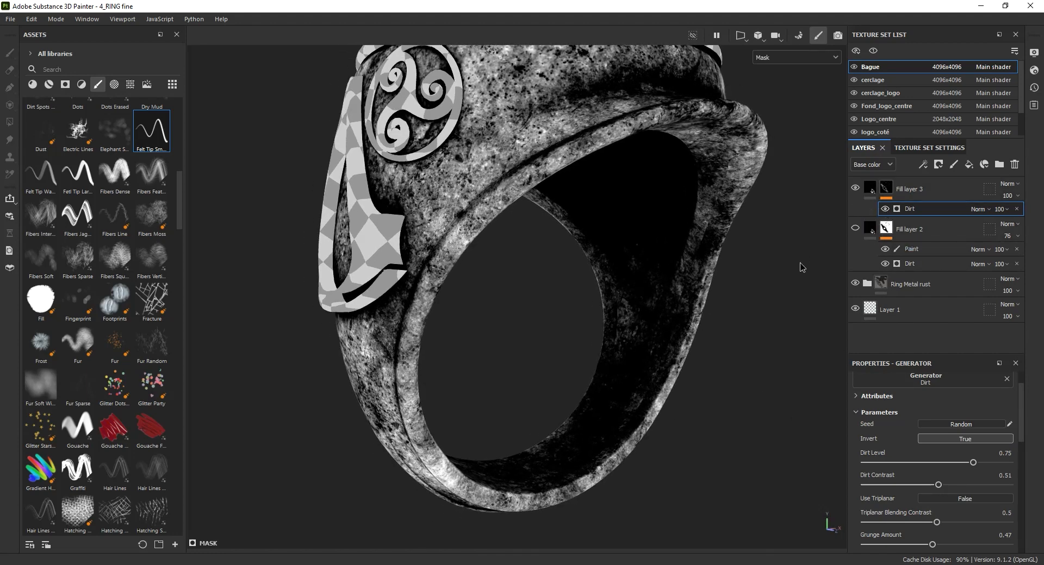
Return to the material display and turn off Invert on the Dirt generator, inspecting the inside of the band.
key(m)
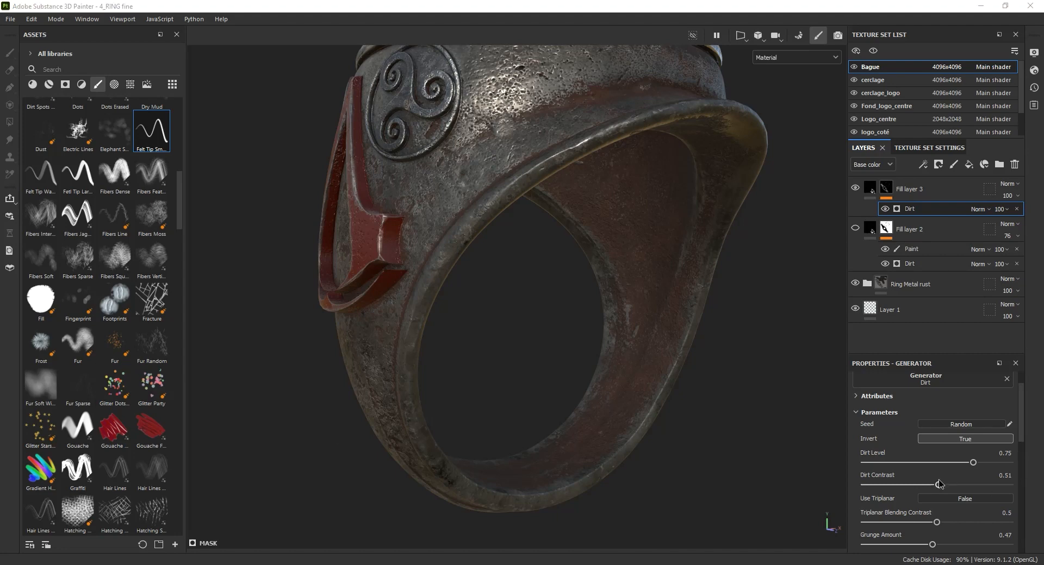
click(959, 441)
alt+drag(761, 457, 484, 437)
scroll(620, 443, up, 3)
alt+drag(686, 450, 765, 310)
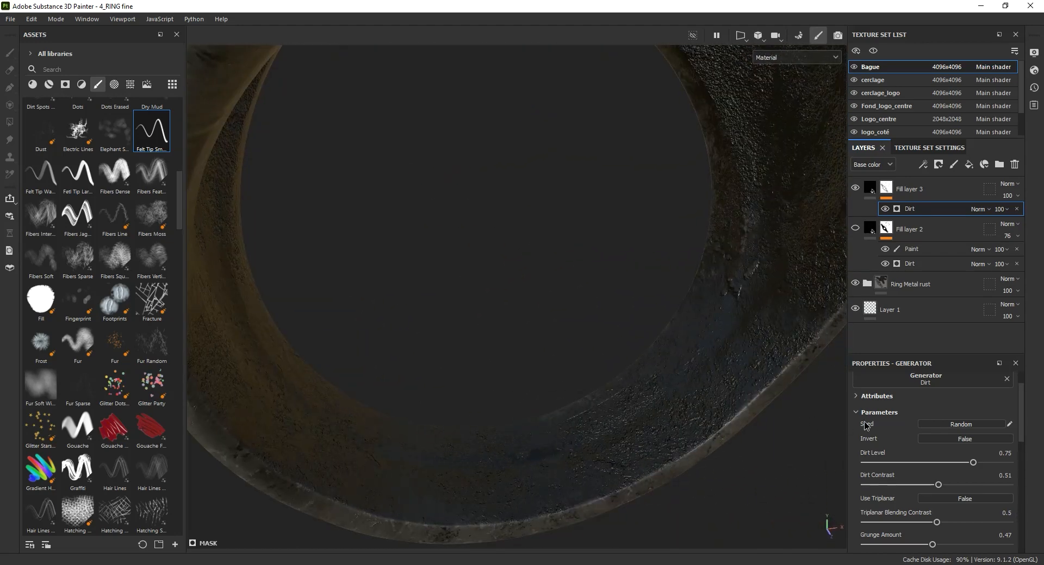
Turn off the height, metallic and normal channels of Fill layer 3's material.
click(870, 188)
click(870, 191)
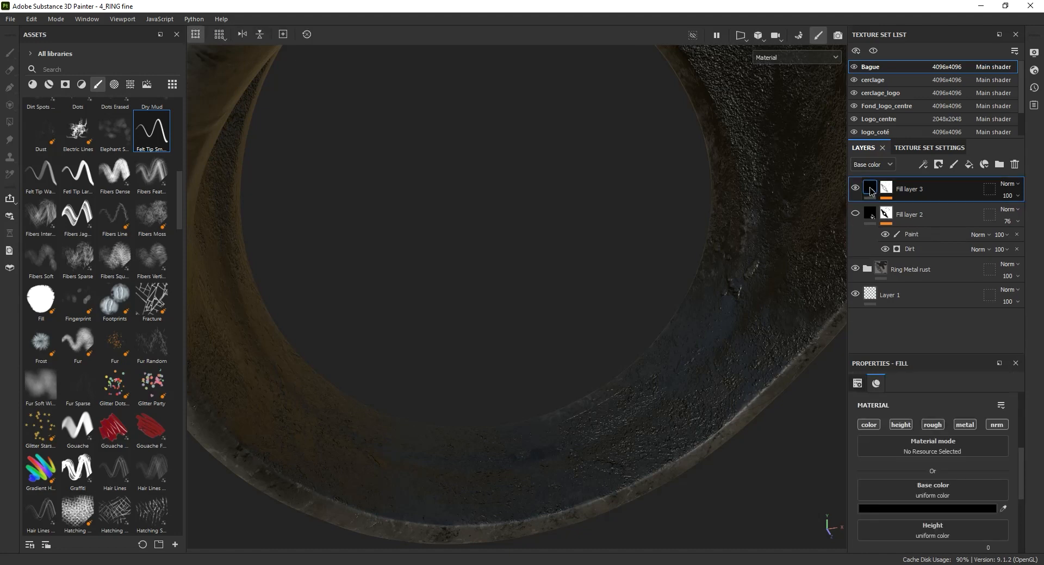
click(900, 425)
click(962, 426)
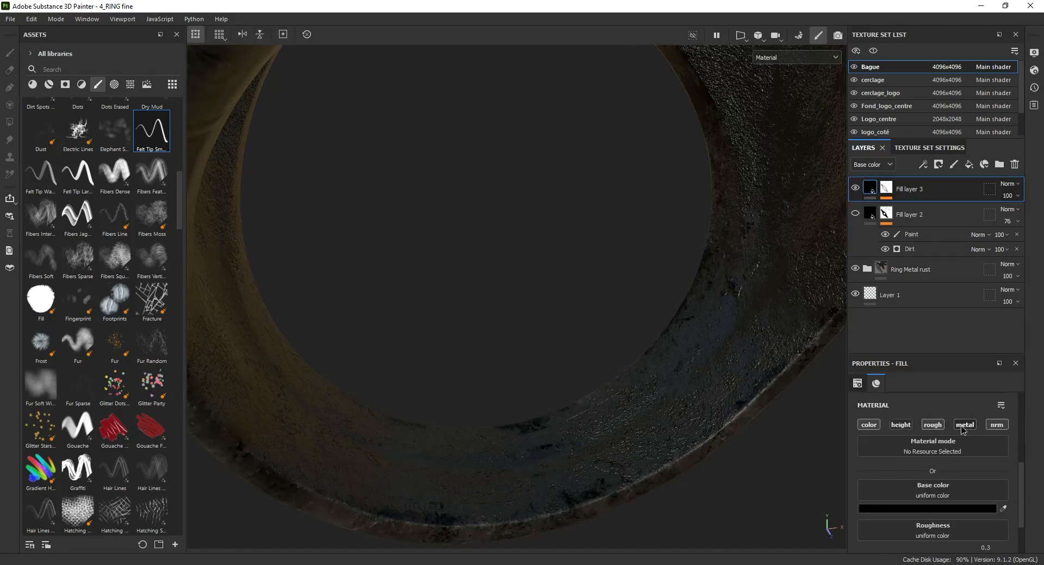
click(1003, 426)
scroll(566, 360, down, 4)
alt+drag(565, 360, 609, 333)
Compare Fill layer 3 with and without its metallic channel, leaving the channel enabled.
click(966, 426)
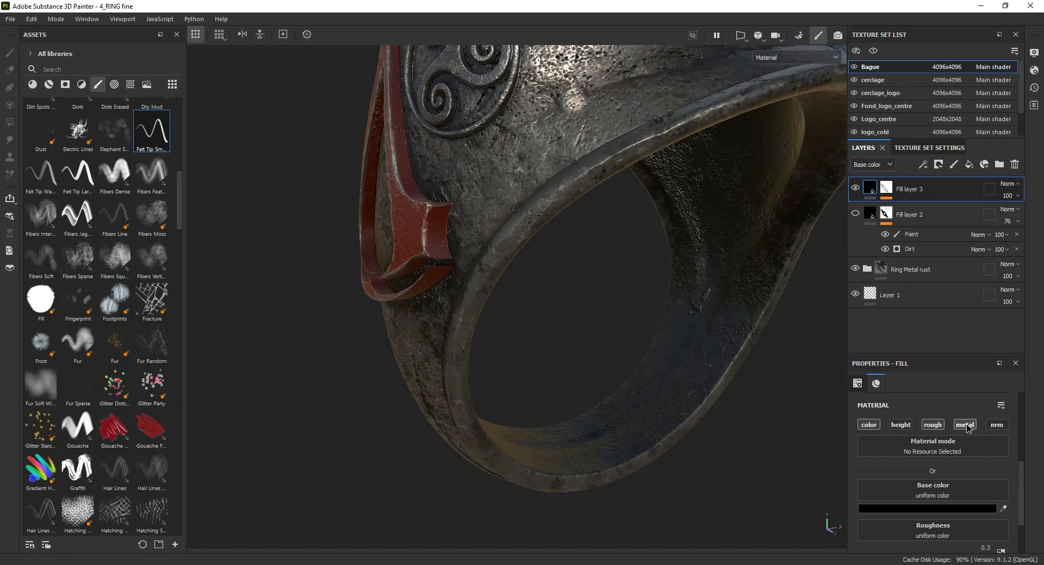
click(966, 424)
click(966, 425)
Set Fill layer 3's roughness to about 0.78 and check the dirt around the ring.
scroll(928, 423, down, 2)
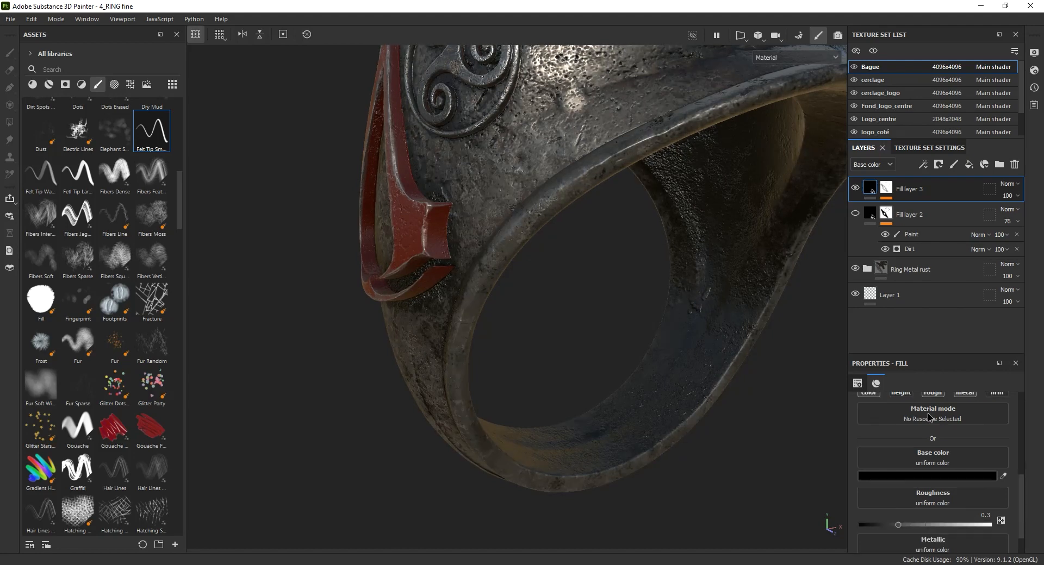
drag(898, 495, 963, 501)
alt+drag(625, 414, 553, 396)
alt+middle_drag(553, 396, 618, 366)
alt+drag(617, 366, 671, 368)
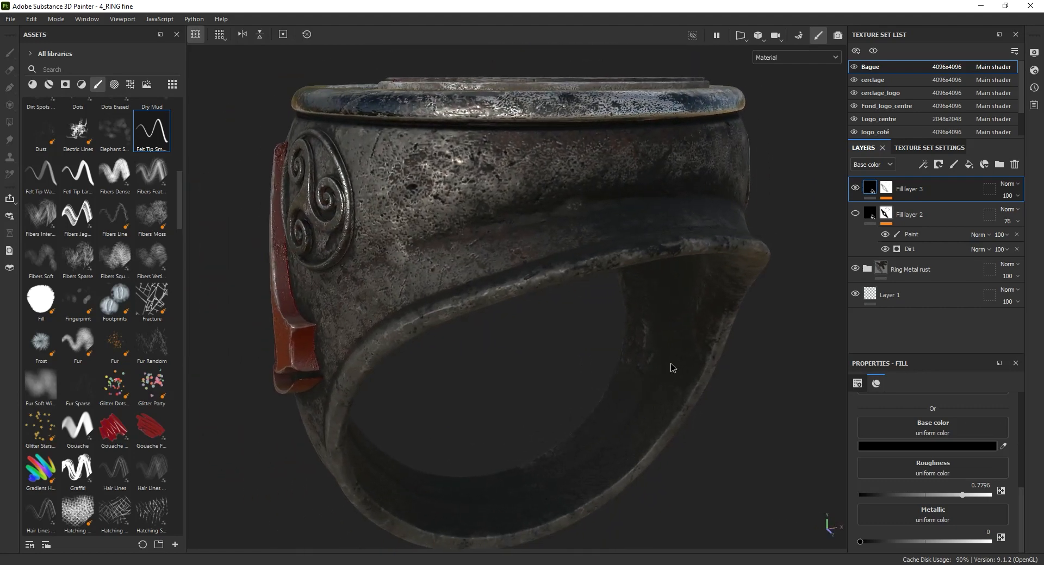
Add a paint effect above the Dirt generator in Fill layer 3's mask, keeping symmetry on.
click(886, 190)
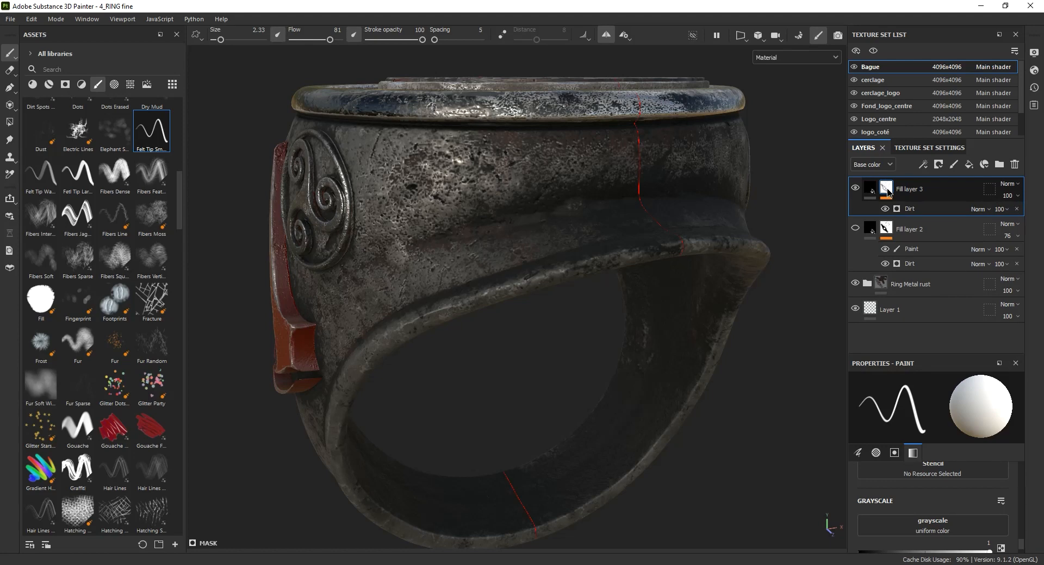
click(930, 210)
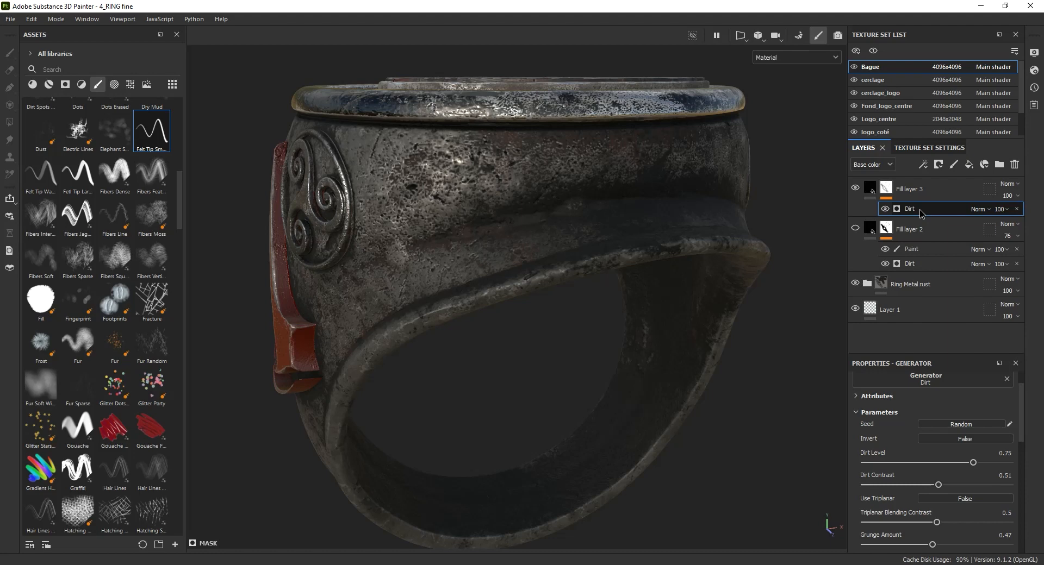
click(890, 191)
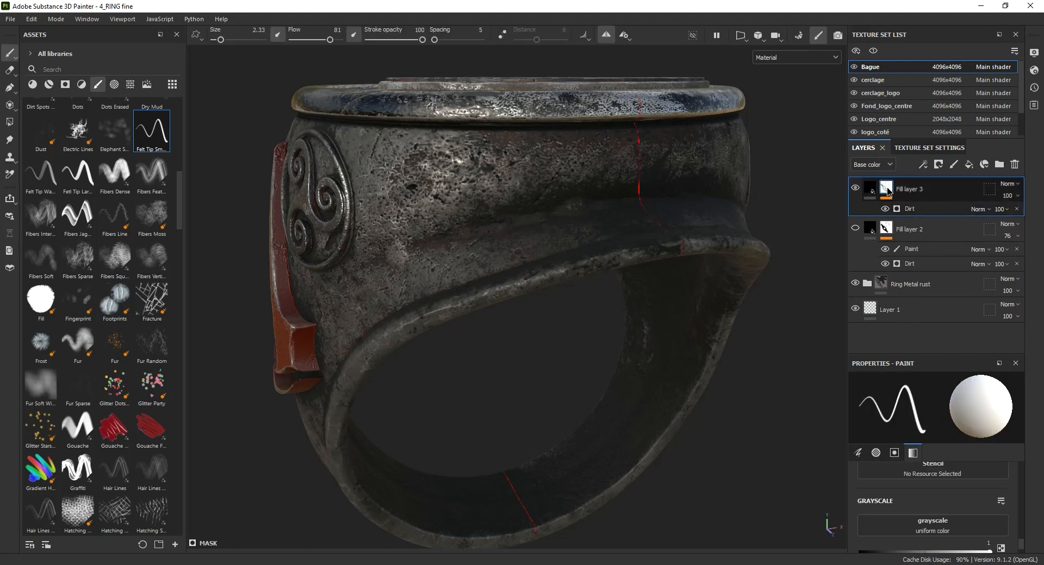
right_click(887, 189)
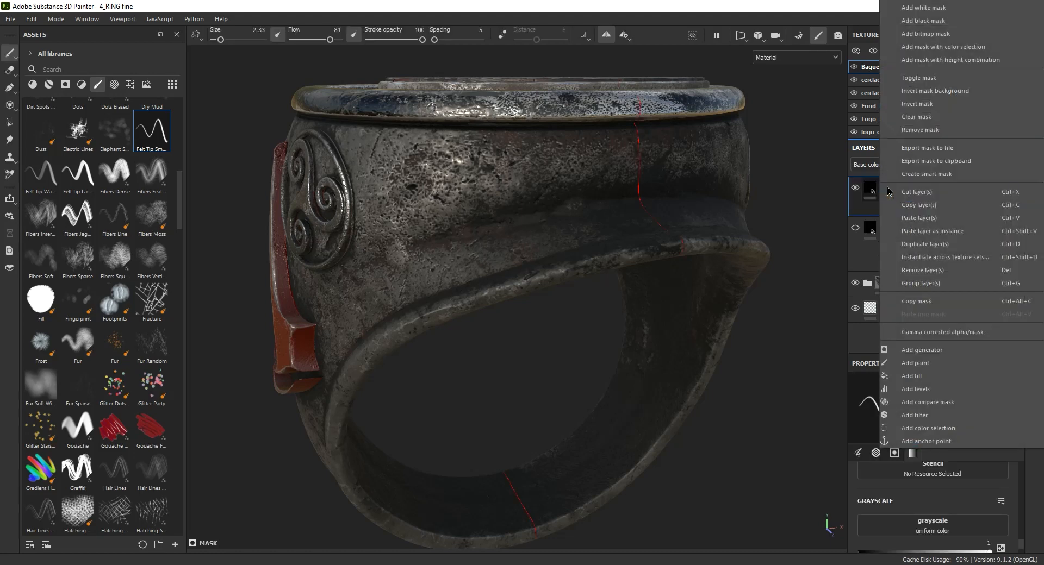
click(915, 363)
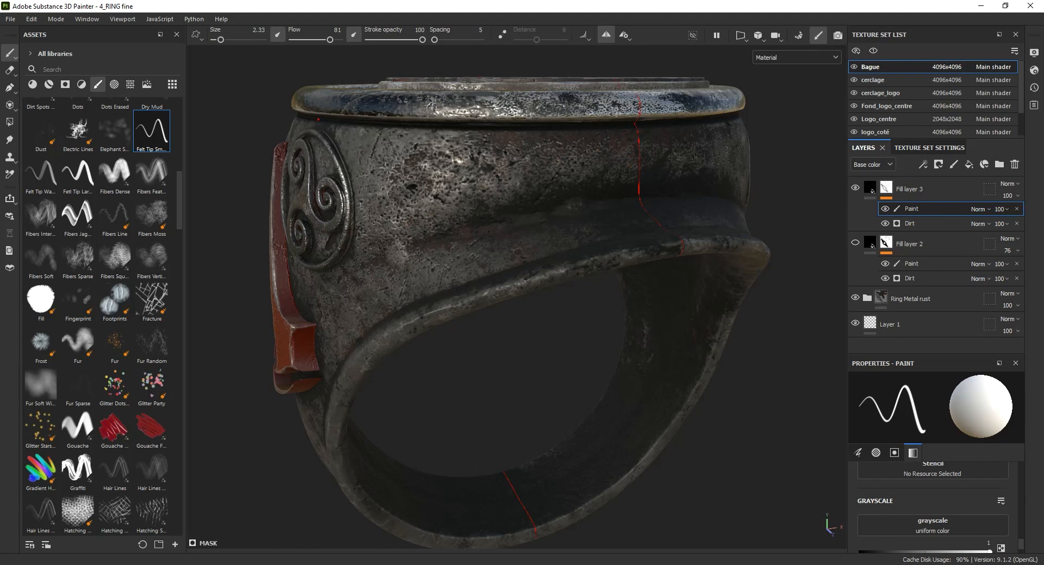
click(606, 35)
click(606, 35)
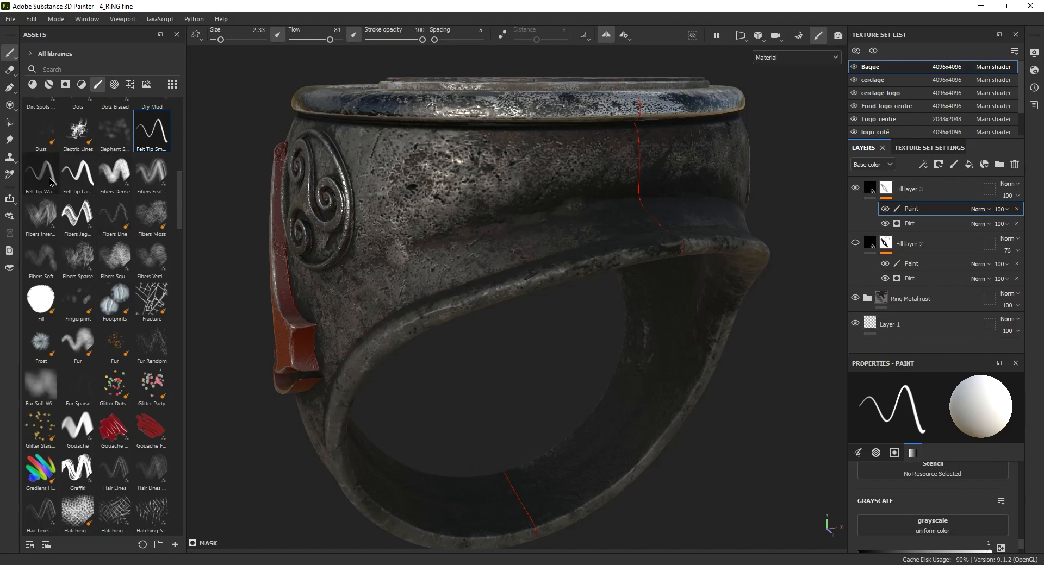
Try the Felt Tip Large brush at a size of about 25.
mouse_move(50, 181)
mouse_move(128, 166)
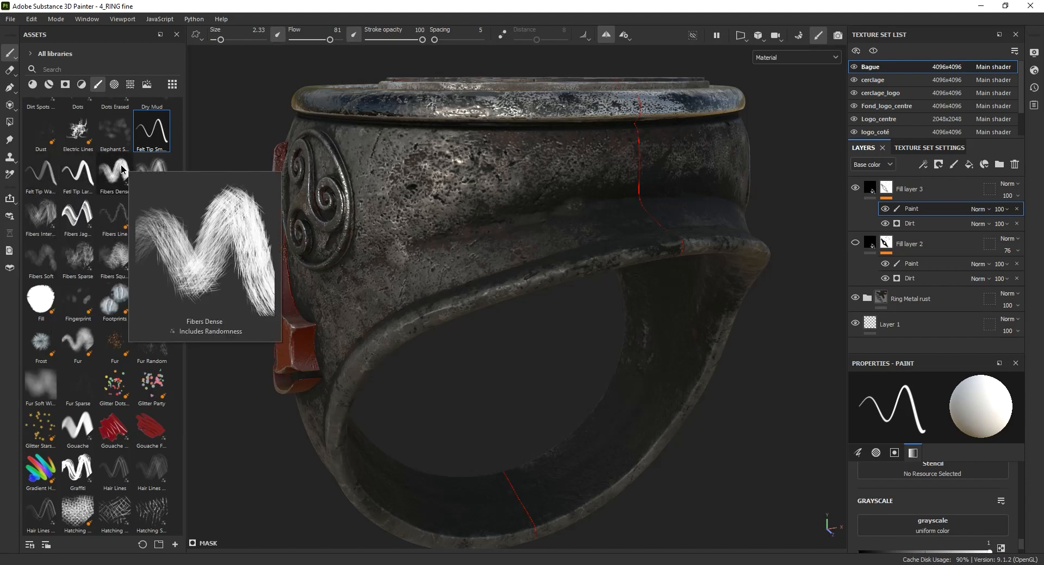
mouse_move(87, 174)
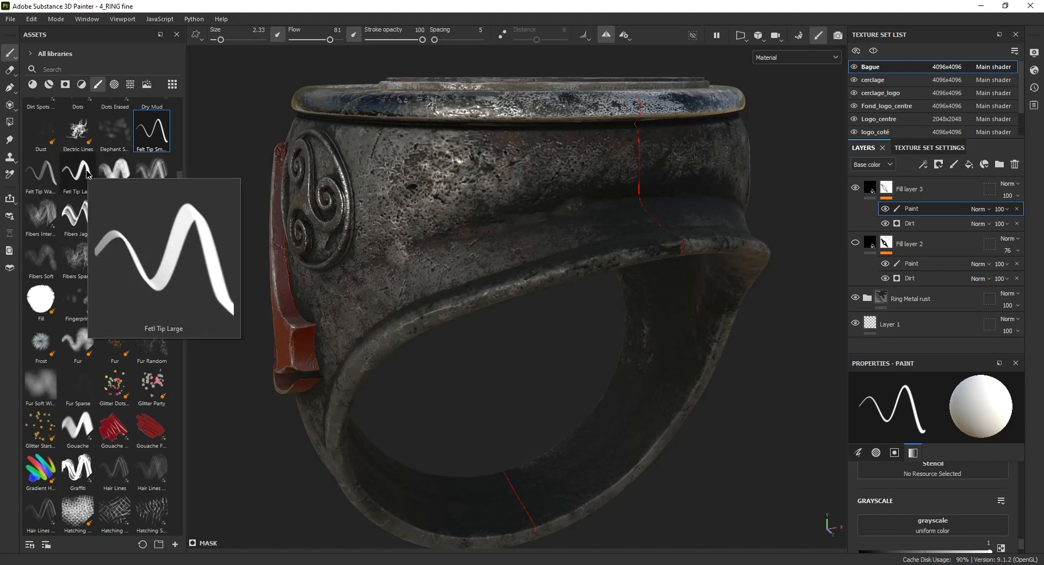
click(86, 173)
alt+right_drag(435, 214, 576, 223)
ctrl+right_drag(520, 215, 566, 214)
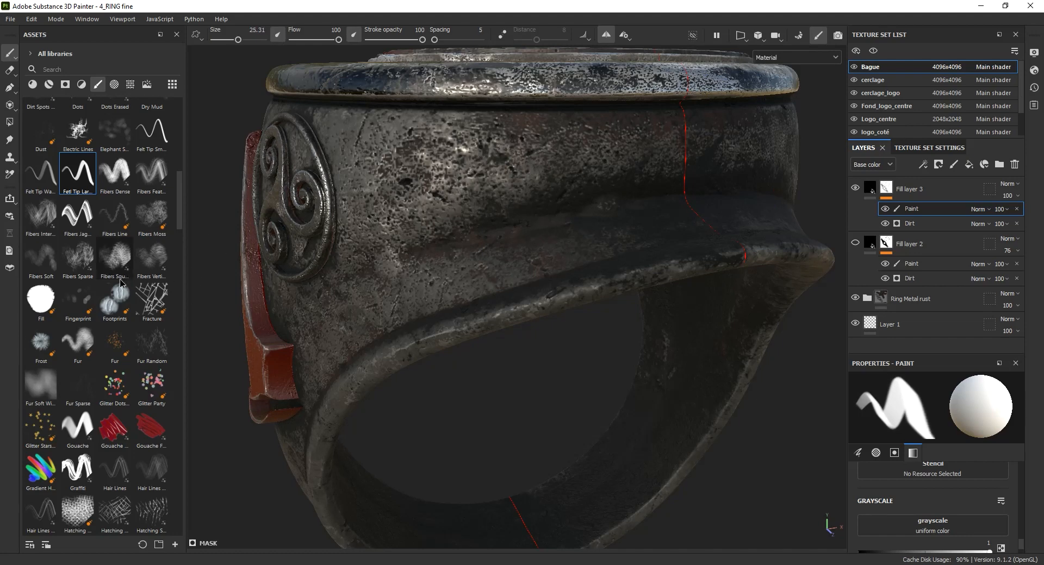
Choose the Artistic Soft Bubble brush and enlarge it to a size of about 39.
scroll(112, 111, up, 10)
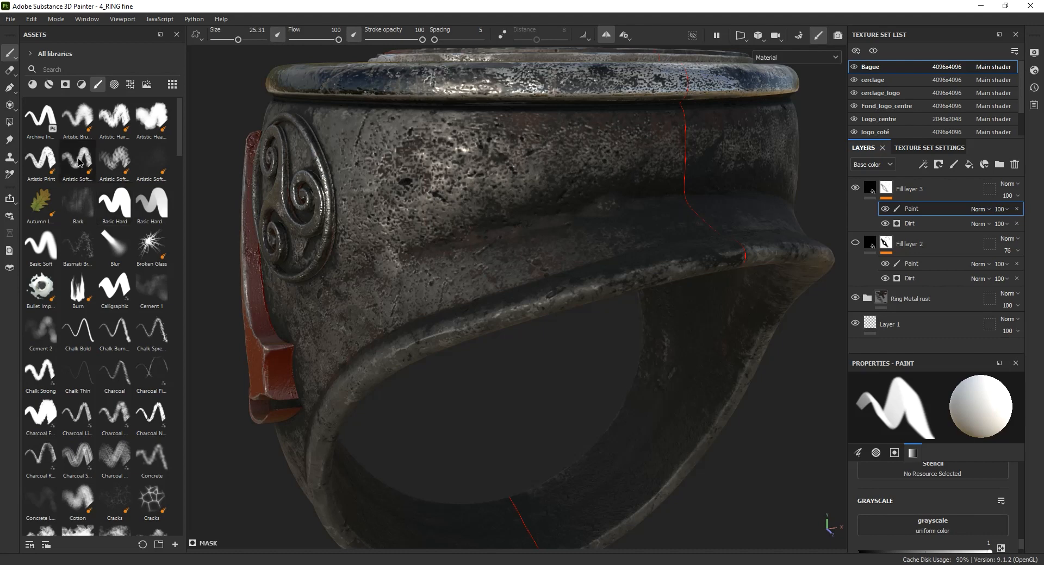
mouse_move(79, 163)
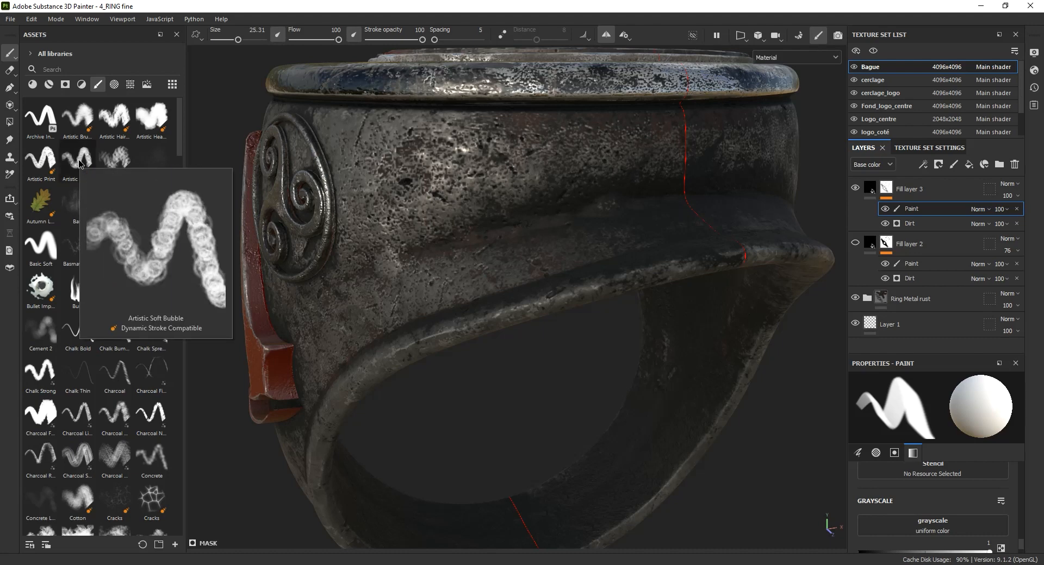
click(80, 163)
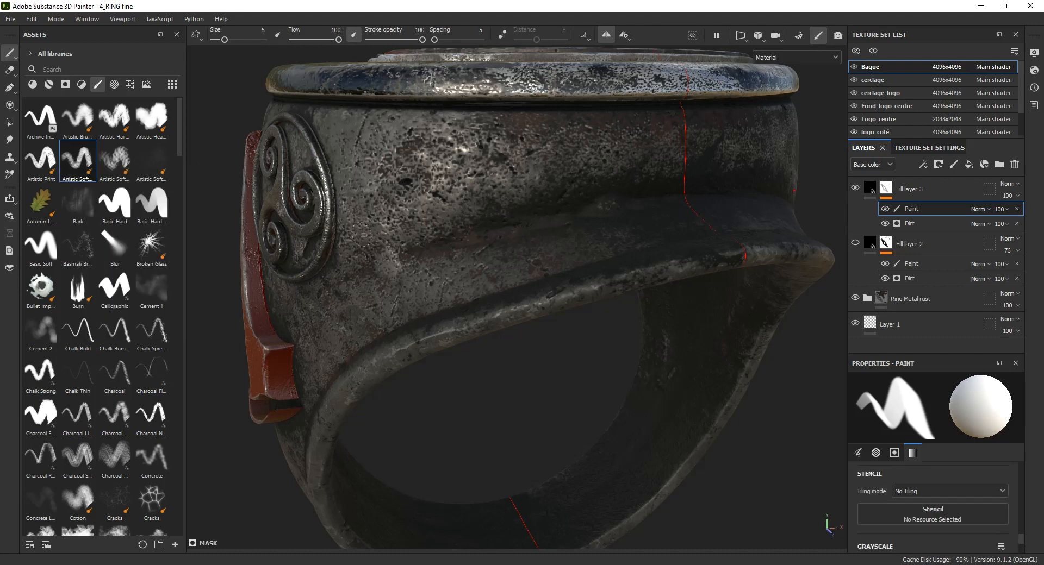
mouse_move(461, 216)
ctrl+right_down()
mouse_move(494, 216)
mouse_move(471, 215)
mouse_move(461, 198)
mouse_move(462, 213)
mouse_move(461, 201)
mouse_move(461, 213)
mouse_move(473, 207)
ctrl+right_up()
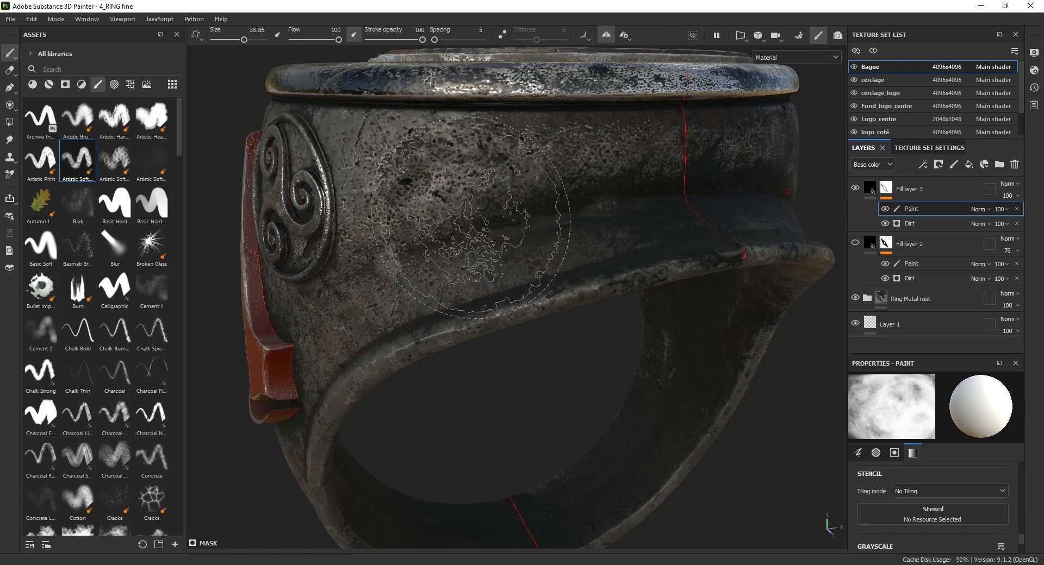
Set the brush's grayscale to 0 and mask out the dirt across the pitted side of the band.
scroll(973, 467, down, 2)
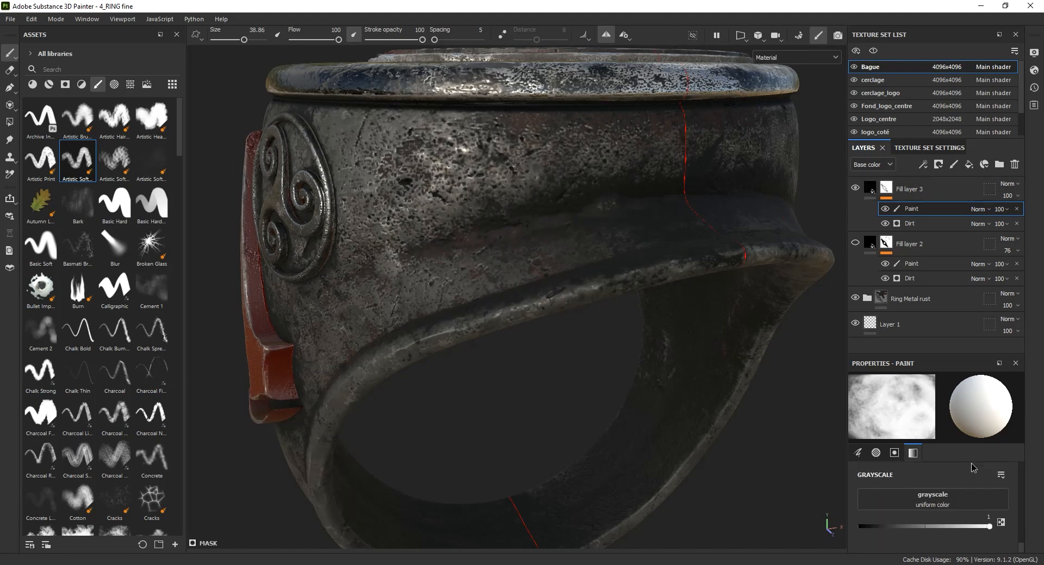
drag(992, 528, 857, 539)
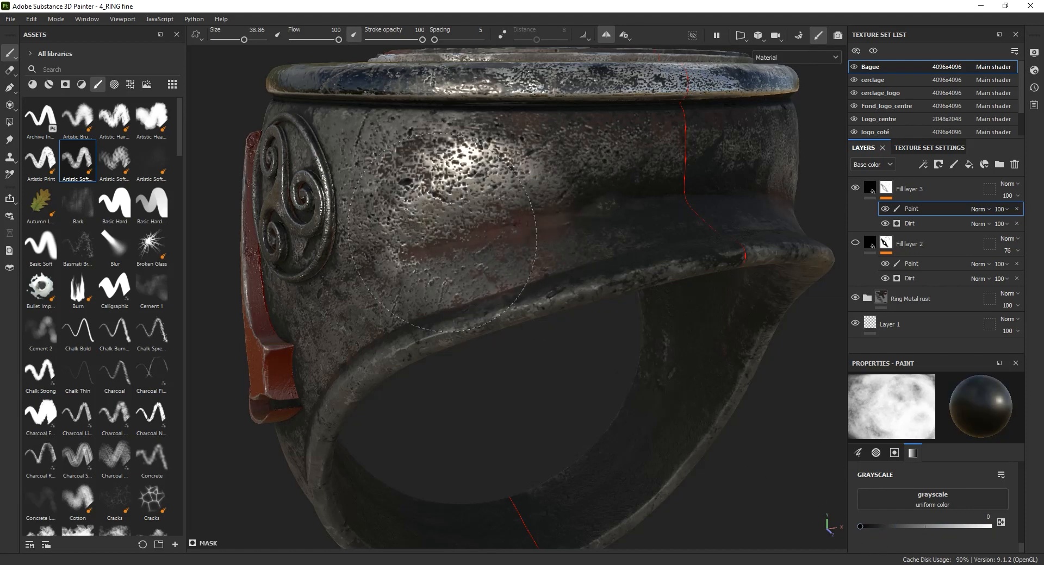
drag(497, 182, 656, 182)
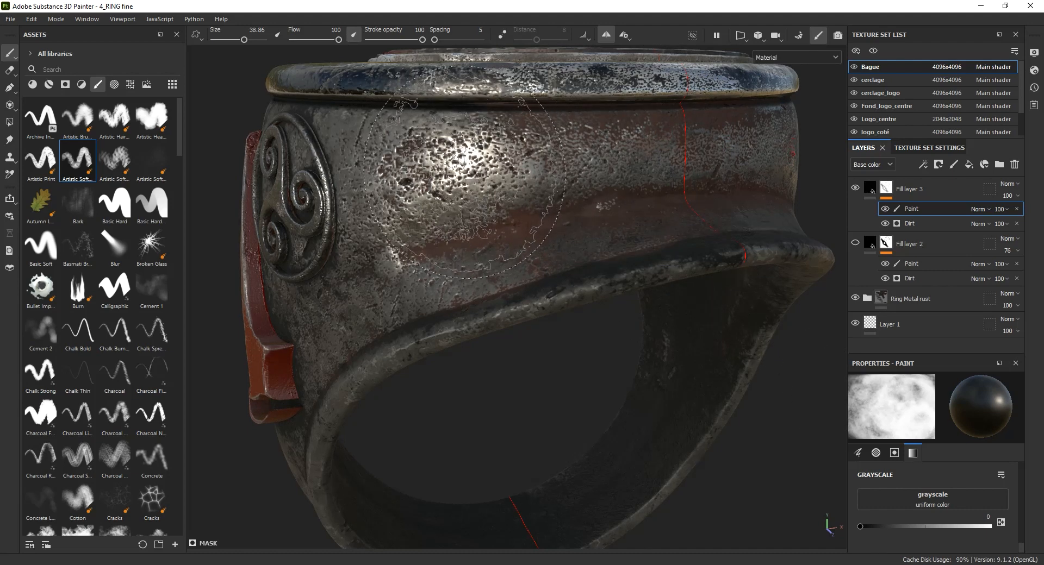
Paint dirt back onto the band's side in white, and clear it again in black as far as the triskele emblem.
key(x)
drag(479, 179, 384, 185)
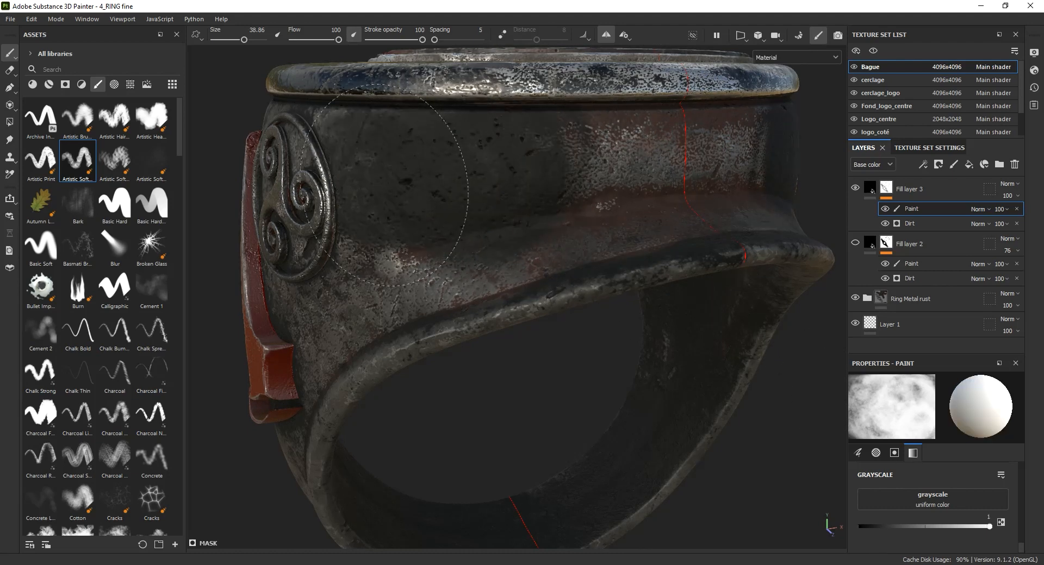
key(x)
mouse_move(451, 184)
mouse_down()
mouse_move(538, 186)
mouse_move(277, 211)
mouse_up()
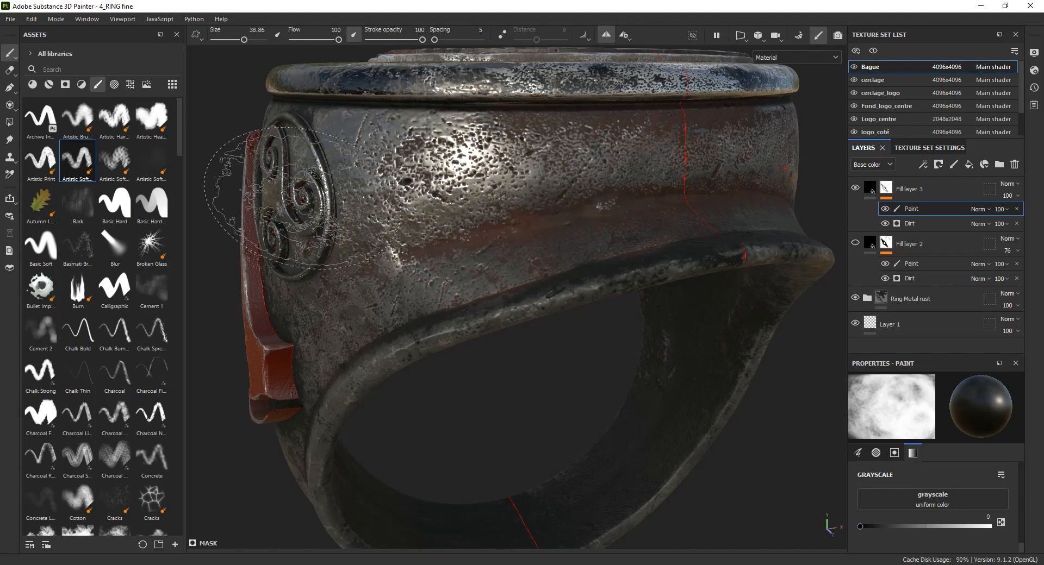
Mask out more dirt in black on the ring's side around the triskele and the red emblem.
alt+drag(245, 198, 274, 142)
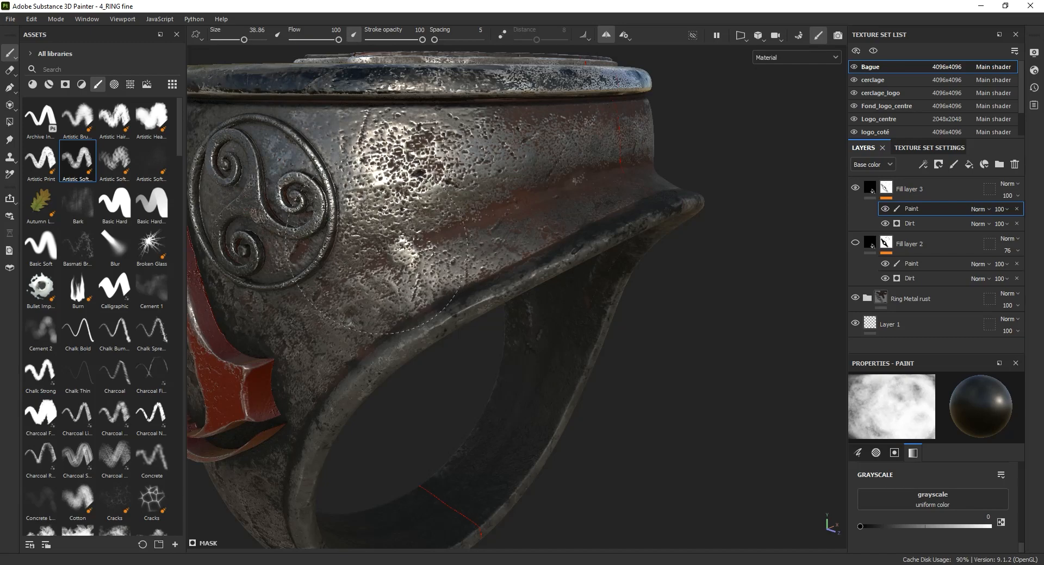
alt+drag(375, 245, 533, 228)
mouse_move(437, 103)
mouse_down()
mouse_move(413, 321)
mouse_move(506, 342)
mouse_move(636, 327)
mouse_move(576, 414)
mouse_up()
alt+middle_drag(576, 413, 561, 284)
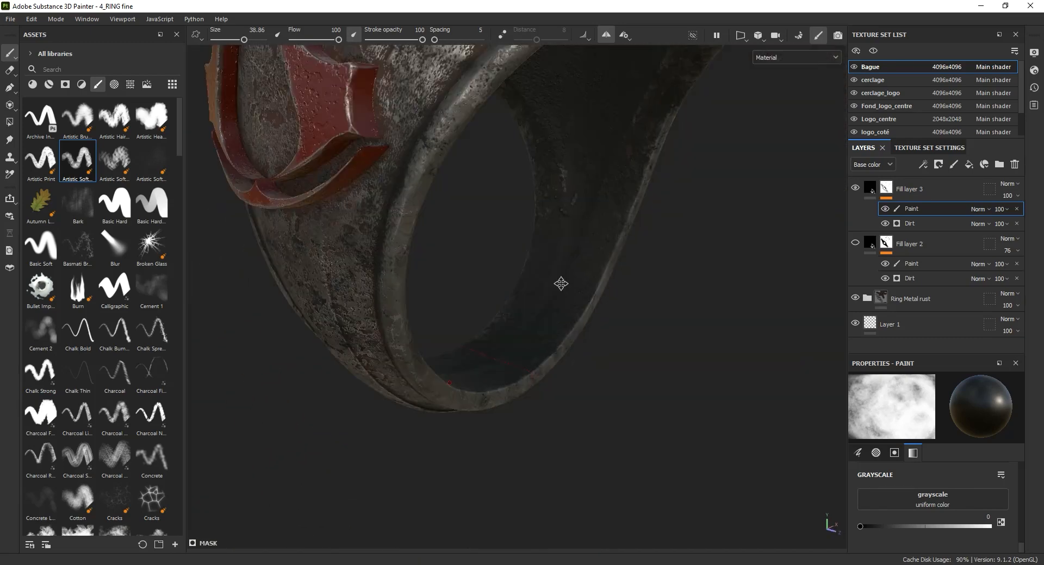
alt+drag(561, 284, 473, 224)
alt+middle_drag(473, 223, 579, 413)
mouse_move(391, 365)
alt+mouse_down()
mouse_move(467, 341)
mouse_move(454, 356)
alt+mouse_up()
alt+drag(418, 305, 370, 321)
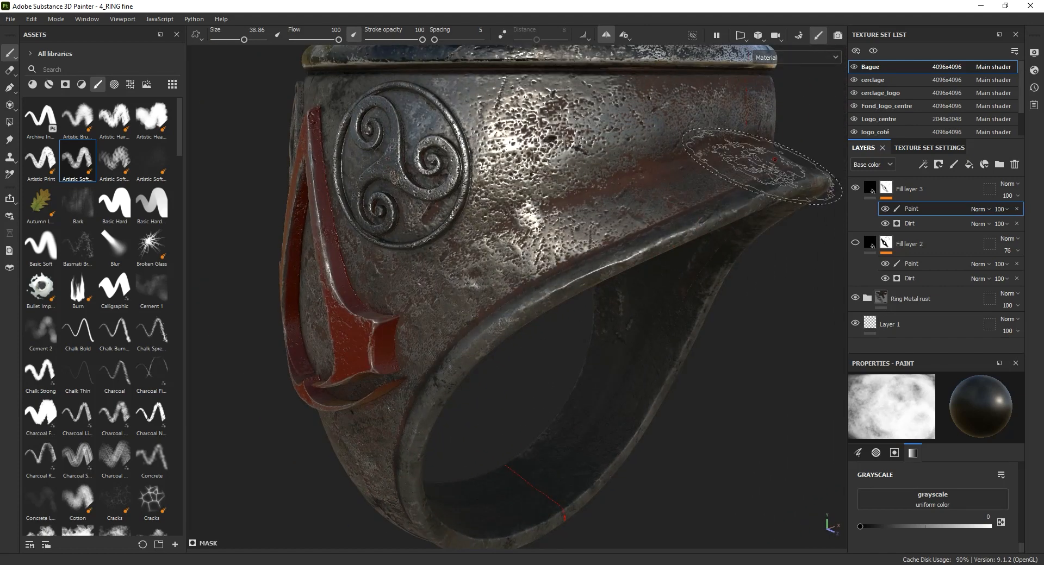
mouse_move(616, 219)
alt+mouse_down()
mouse_move(537, 321)
mouse_move(305, 273)
mouse_move(302, 290)
mouse_move(392, 327)
mouse_move(435, 271)
mouse_move(305, 169)
mouse_move(593, 264)
mouse_move(506, 239)
alt+mouse_up()
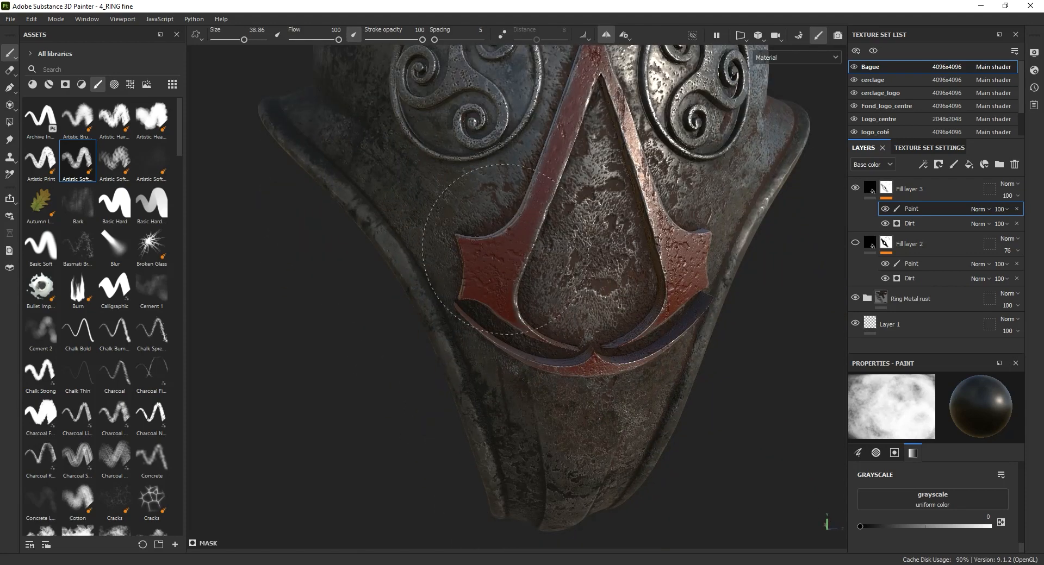
Mask out the dirt in black on the tapering lower band beneath the red emblem.
alt+drag(576, 429, 442, 189)
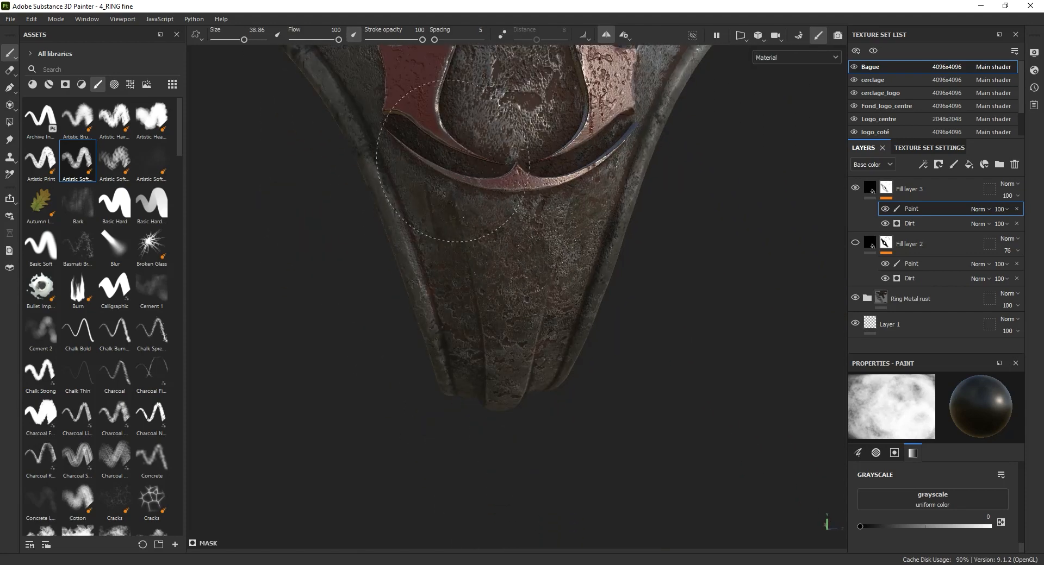
alt+drag(532, 385, 479, 274)
alt+right_drag(479, 275, 473, 319)
alt+drag(473, 319, 469, 178)
alt+drag(517, 217, 462, 375)
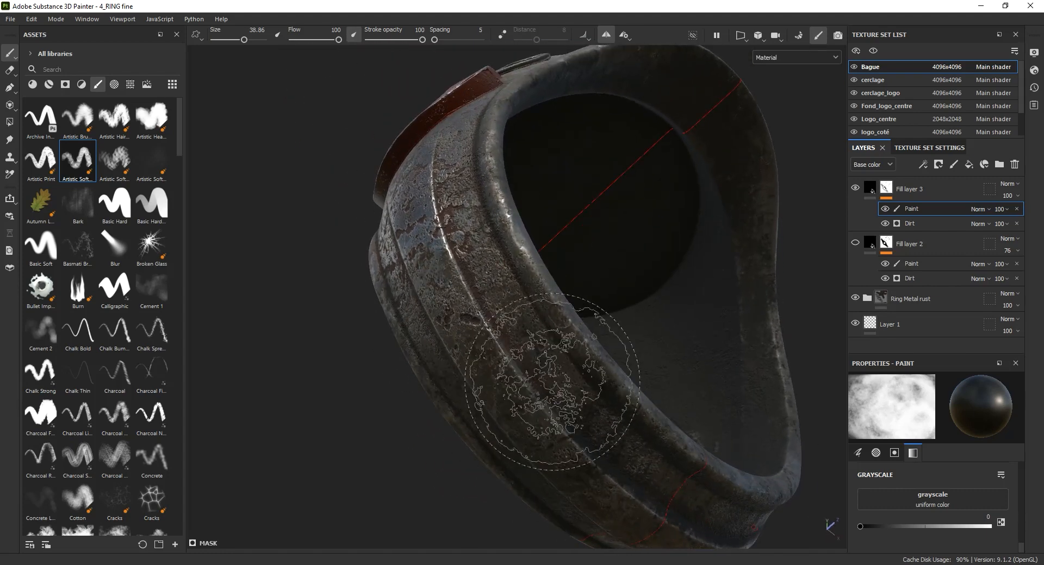
alt+middle_drag(538, 373, 466, 297)
alt+drag(466, 296, 440, 298)
alt+middle_drag(439, 298, 453, 316)
Lower the brush's stroke opacity to 28.
right_click(456, 315)
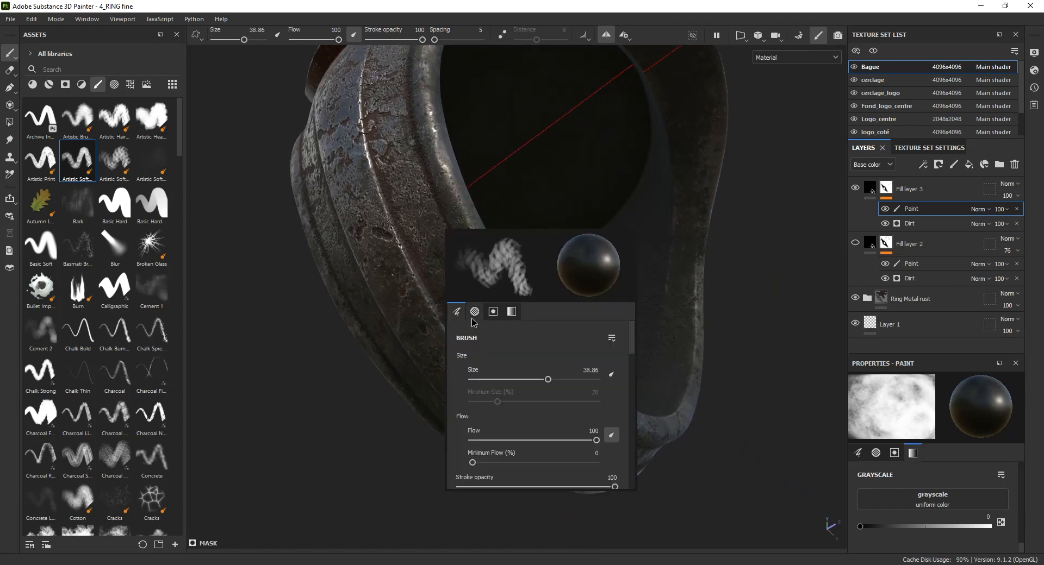
scroll(530, 427, down, 2)
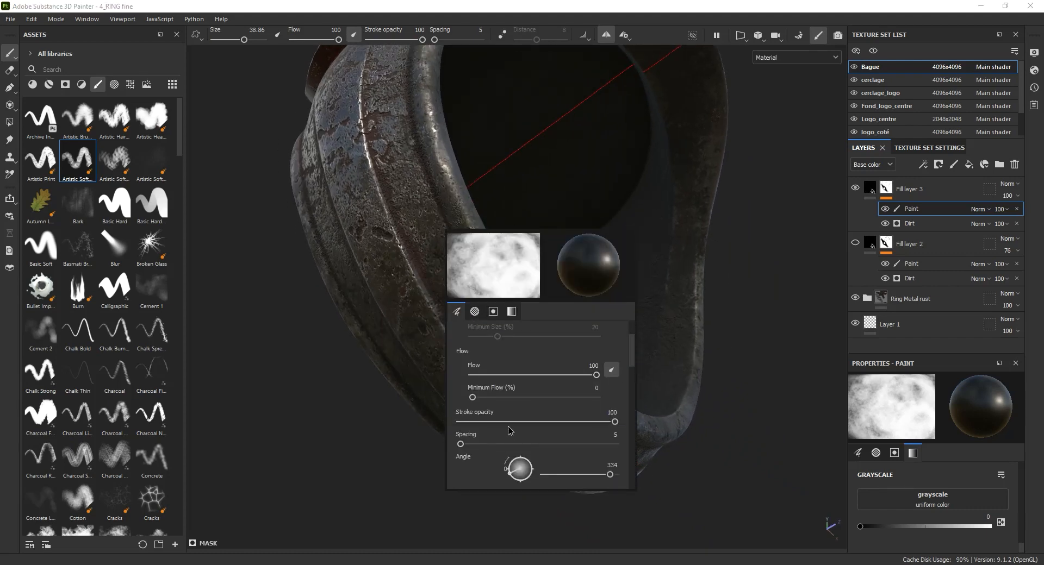
mouse_move(518, 425)
mouse_down()
mouse_move(495, 424)
mouse_move(505, 426)
mouse_up()
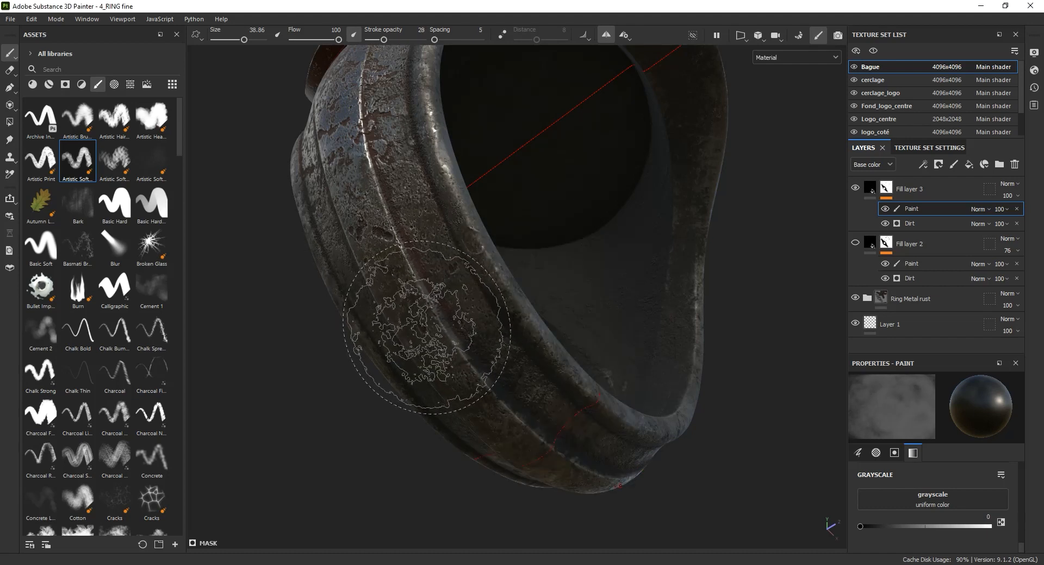
Paint dirt softly back over the ridged lower band in white.
key(x)
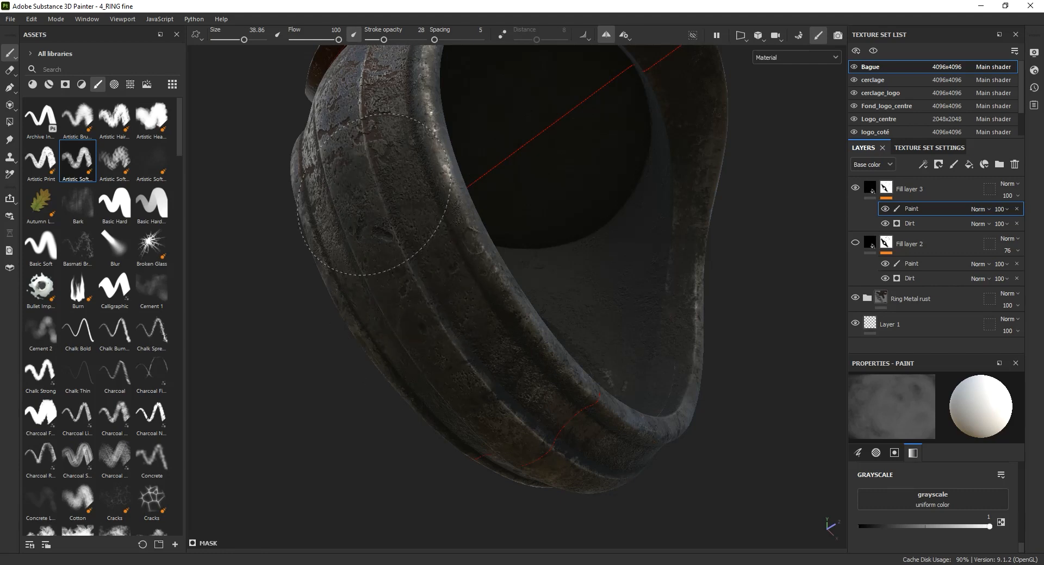
alt+drag(459, 361, 544, 430)
alt+middle_drag(482, 303, 484, 369)
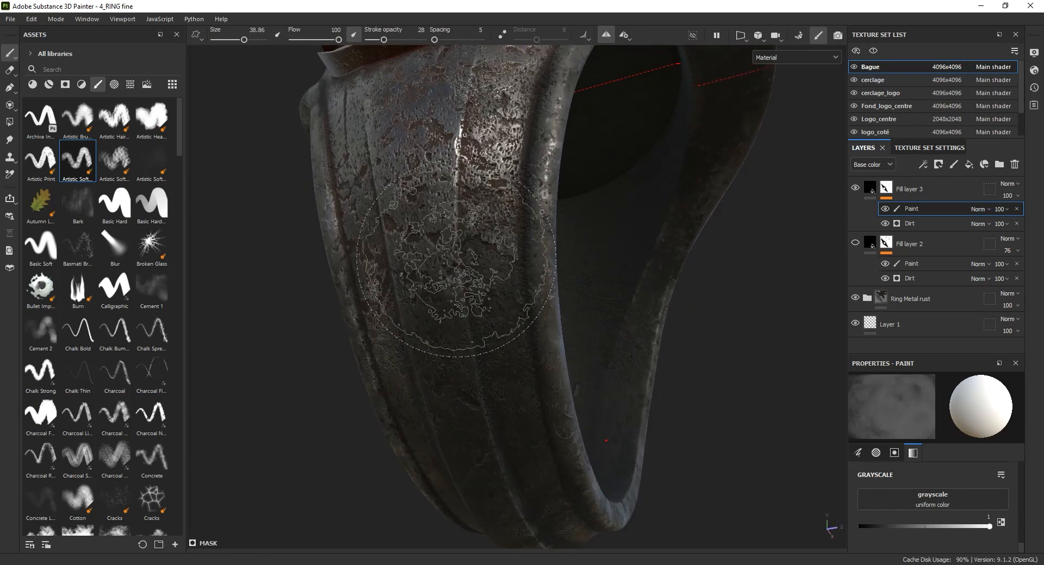
alt+middle_drag(481, 439, 506, 495)
mouse_move(505, 495)
alt+mouse_down()
mouse_move(482, 486)
mouse_move(477, 419)
alt+mouse_up()
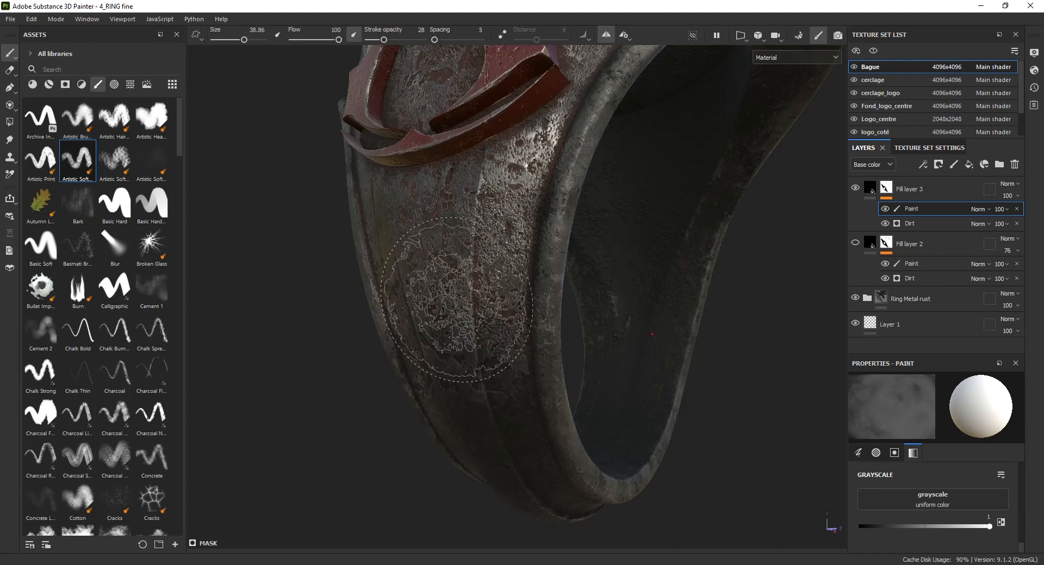
Softly brush dirt away in black below the red emblem and on the band's opposite side beneath the top rim.
key(x)
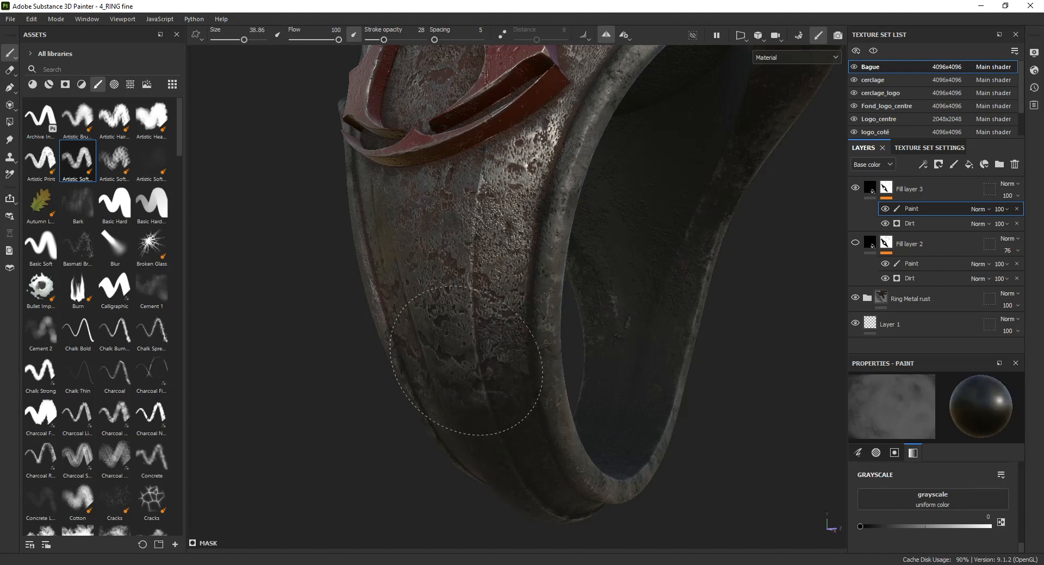
mouse_move(530, 256)
alt+mouse_down()
mouse_move(549, 261)
mouse_move(417, 266)
mouse_move(517, 269)
mouse_move(468, 332)
mouse_move(491, 380)
mouse_move(618, 291)
alt+mouse_up()
mouse_move(522, 176)
alt+mouse_down()
mouse_move(592, 384)
mouse_move(631, 392)
alt+mouse_up()
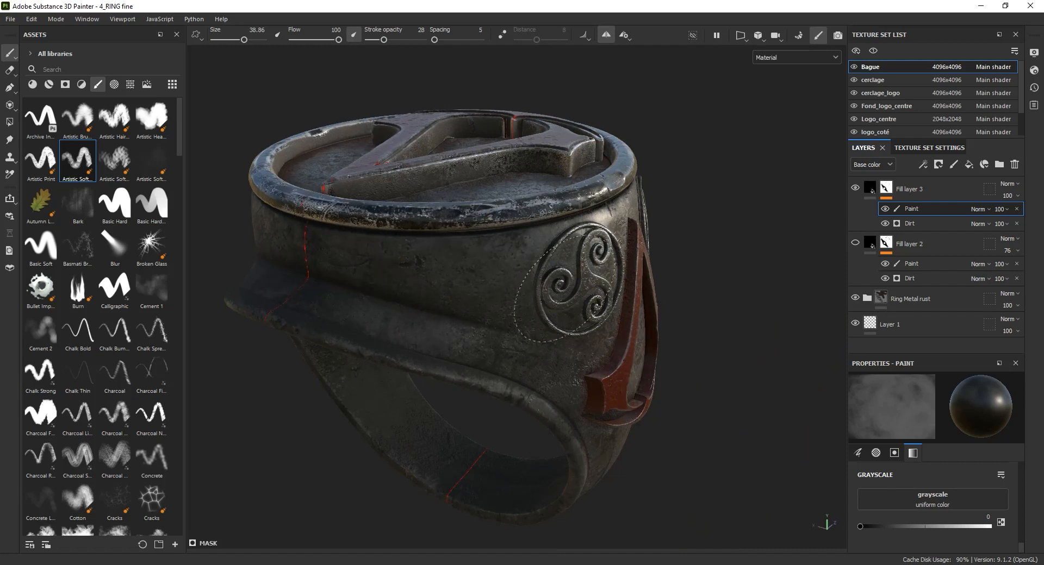
shift+right_drag(548, 277, 515, 282)
alt+drag(515, 282, 572, 292)
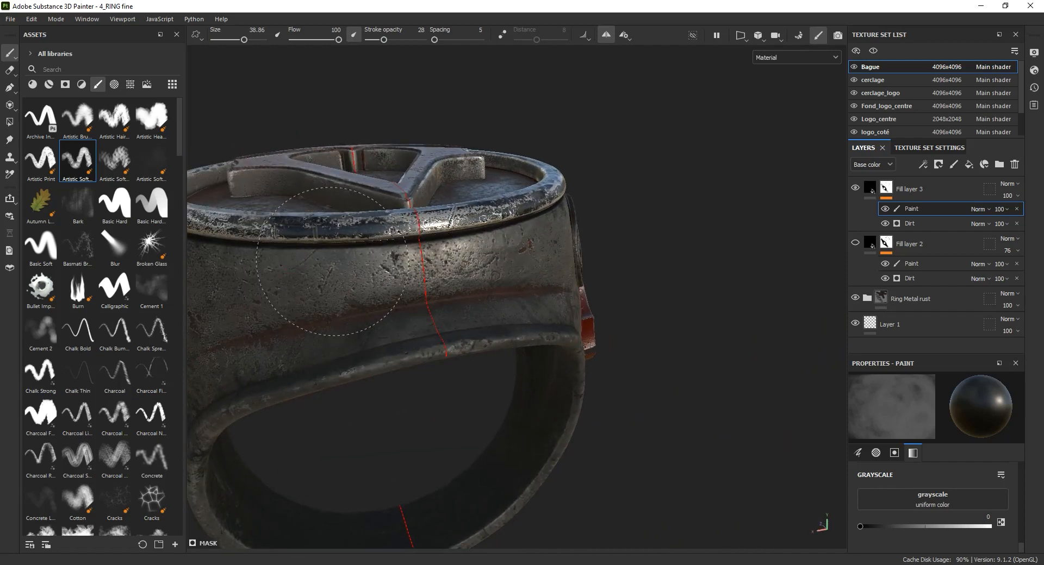
alt+drag(713, 246, 383, 259)
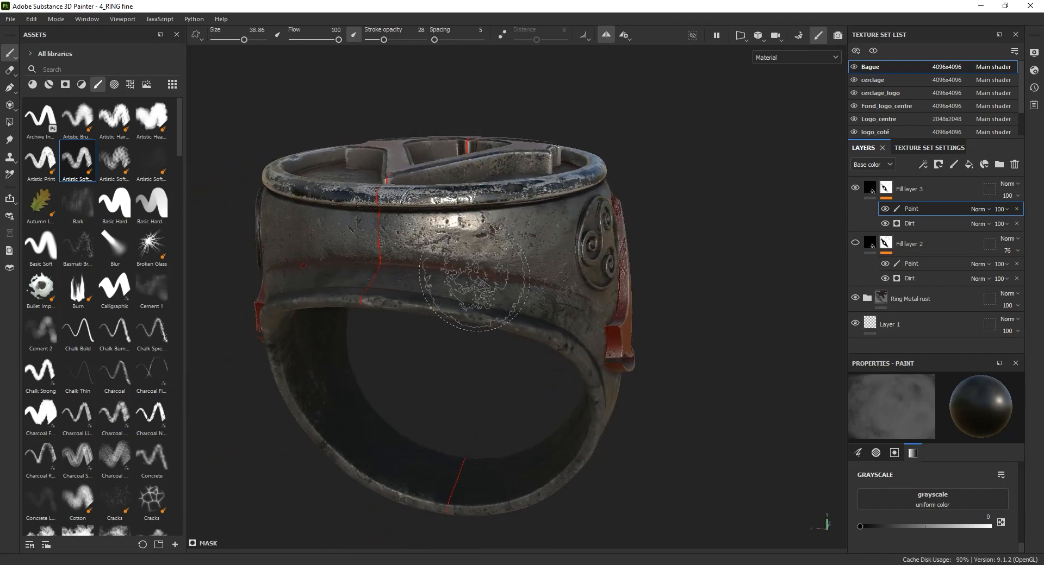
alt+drag(523, 274, 556, 292)
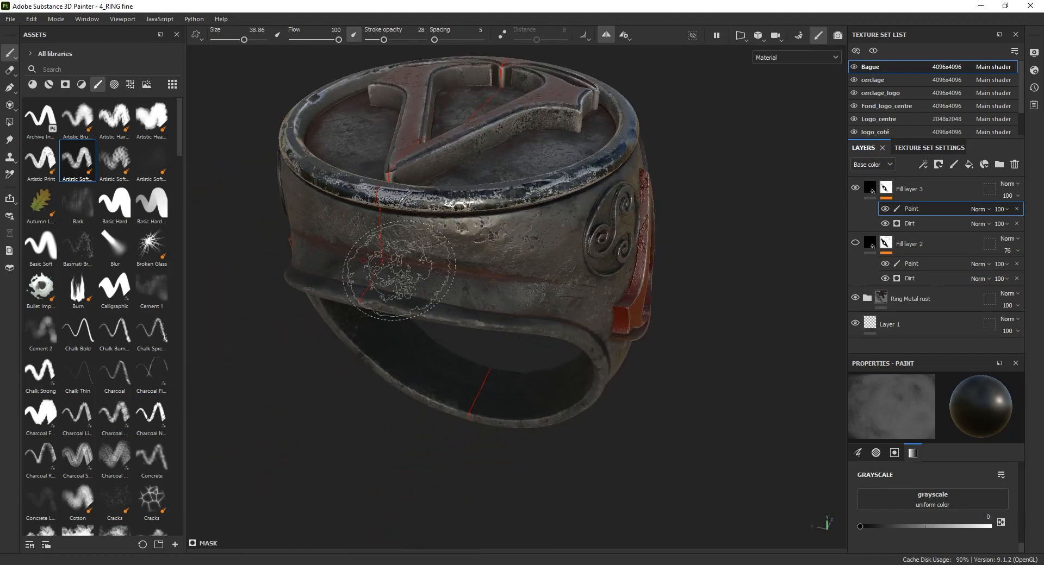
Lower the opacity of the topmost dirt layer, Fill layer 3, to 56 for its base color.
alt+drag(564, 299, 326, 277)
alt+middle_drag(327, 277, 386, 303)
alt+right_drag(386, 302, 386, 289)
shift+right_drag(568, 307, 759, 321)
mouse_move(723, 354)
alt+mouse_down()
mouse_move(657, 324)
mouse_move(673, 305)
mouse_move(621, 273)
mouse_move(693, 308)
alt+mouse_up()
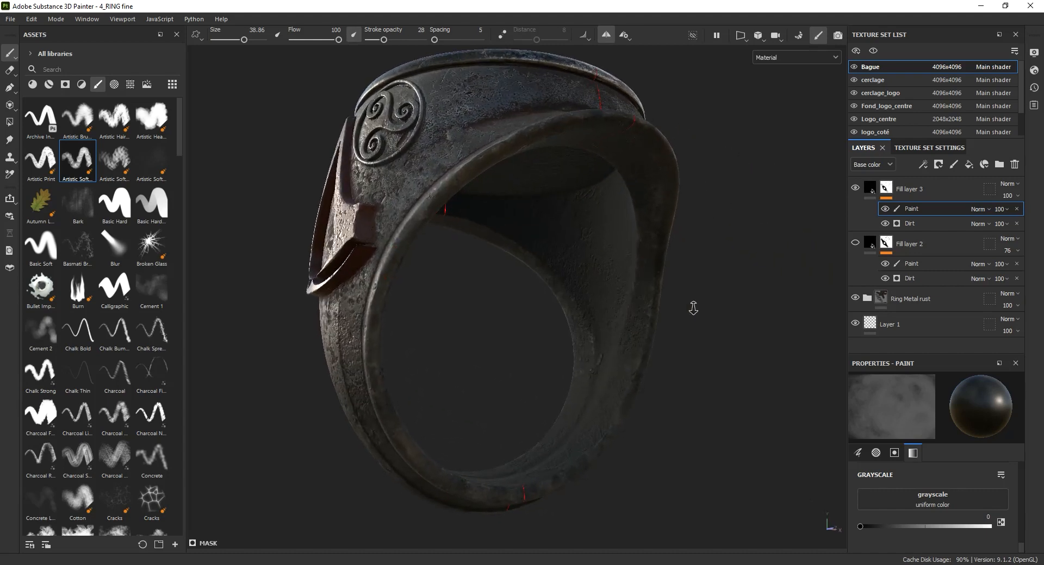
alt+right_drag(692, 308, 694, 331)
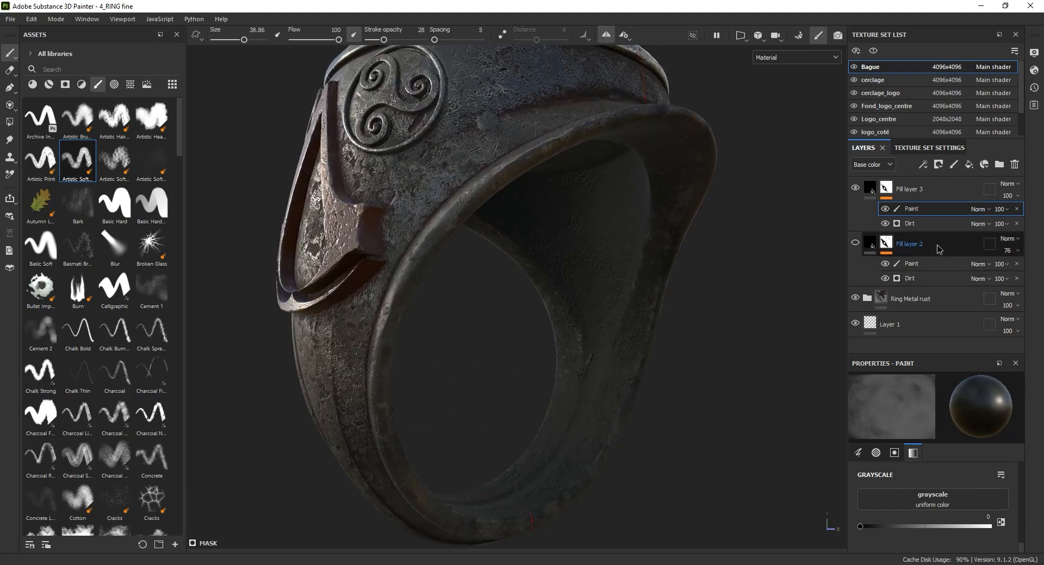
click(873, 190)
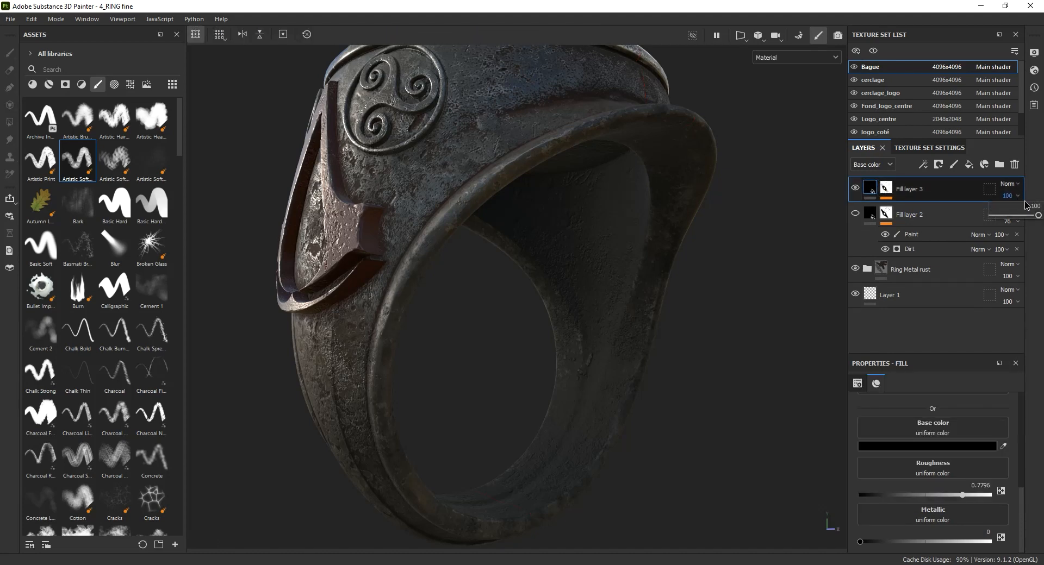
drag(1037, 218, 1008, 223)
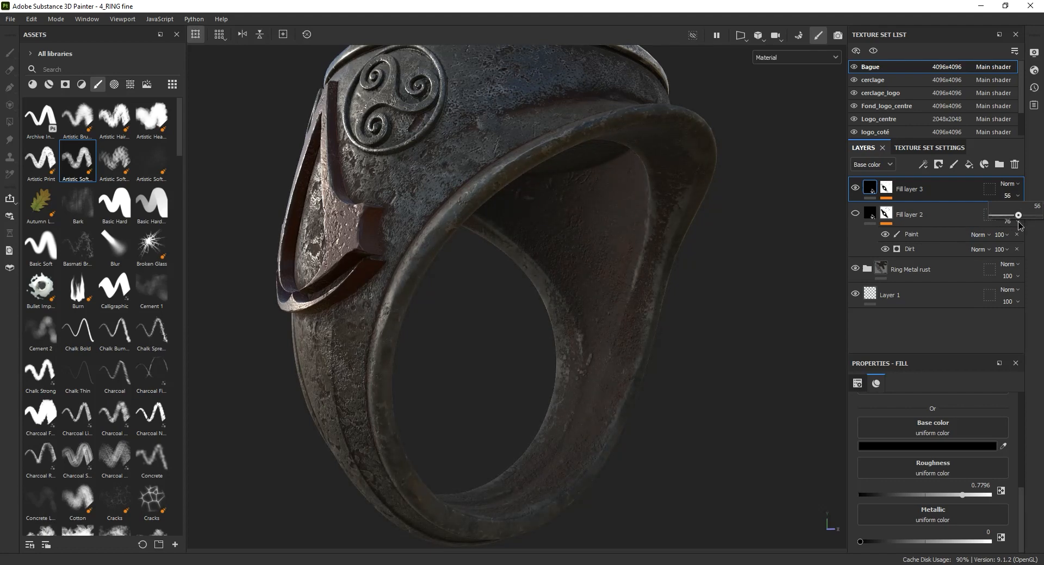
Inspect the dirt on the ring's inner band up close and set Fill layer 3's opacity back to 100.
alt+drag(633, 421, 646, 436)
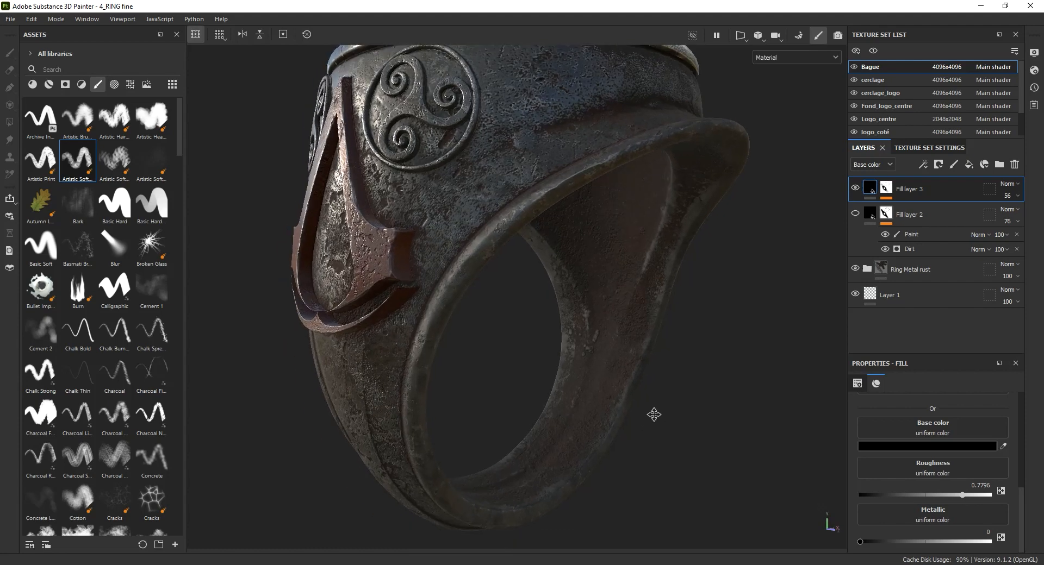
alt+middle_drag(645, 435, 626, 365)
alt+right_drag(656, 374, 827, 377)
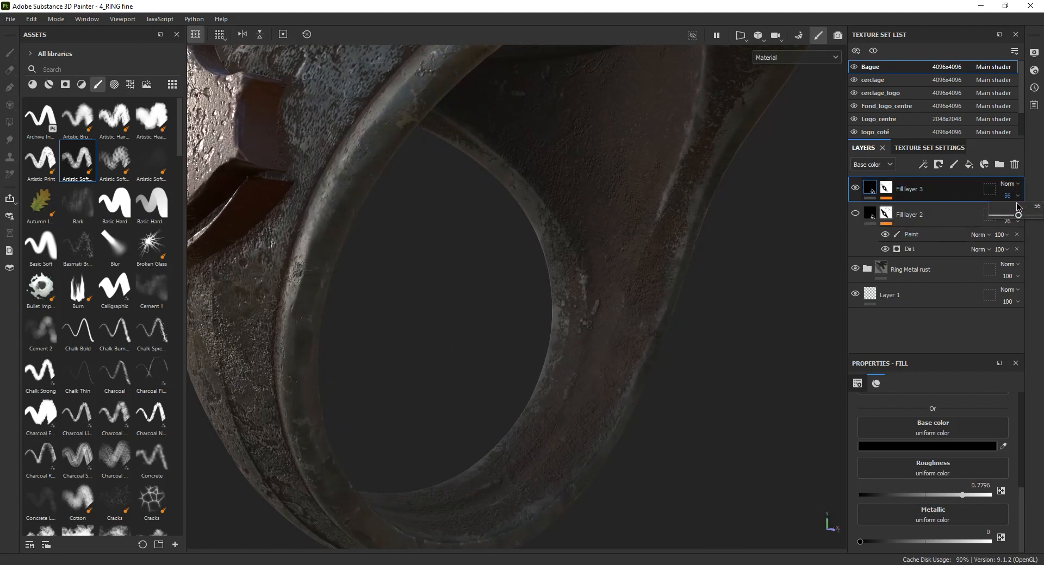
drag(1020, 216, 1041, 218)
View the whole ring from the side and open the opacity setting of Fill layer 3 for adjustment.
scroll(659, 252, down, 5)
alt+drag(658, 253, 592, 274)
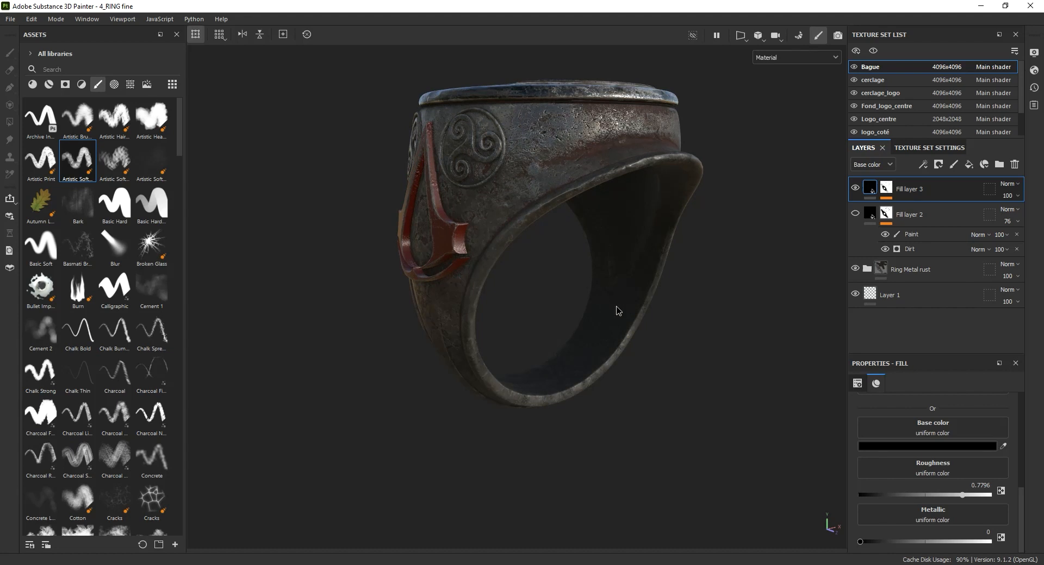
click(1018, 196)
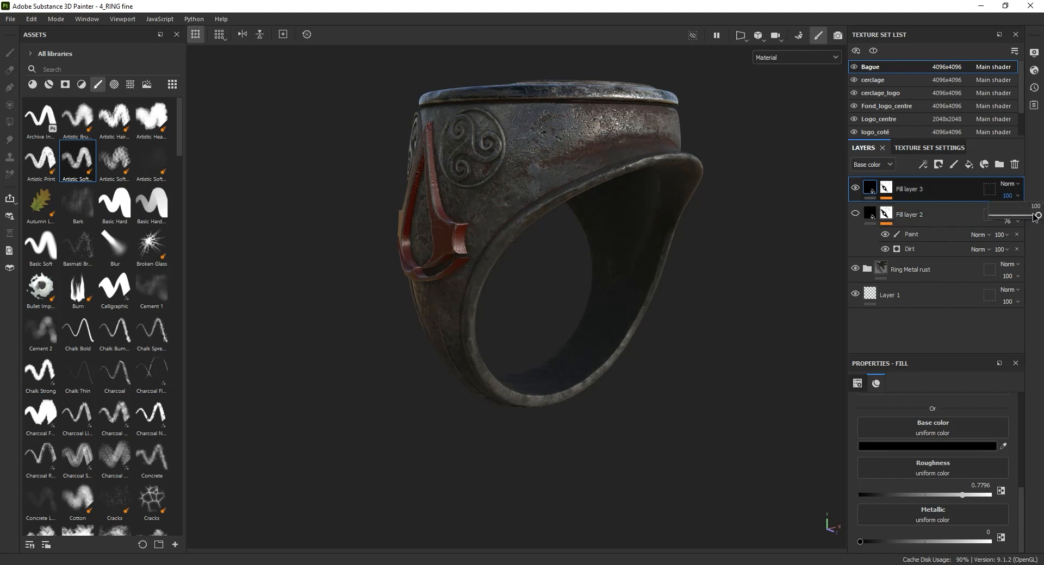